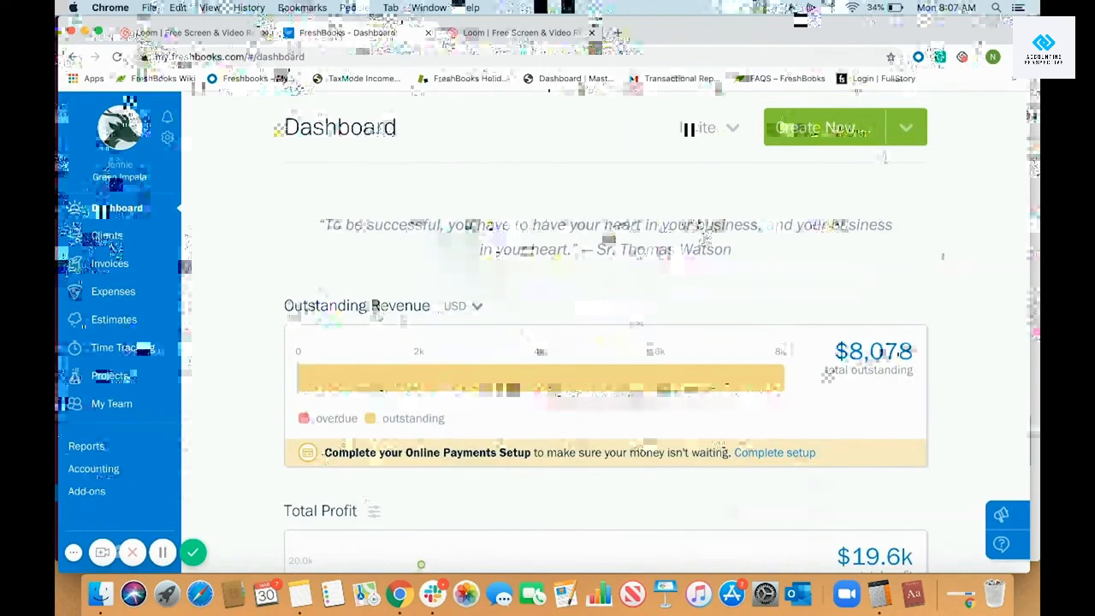
Create a new invoice and bill it to the second client in the saved client list
{"action": "left_click", "coordinate": [909, 131]}
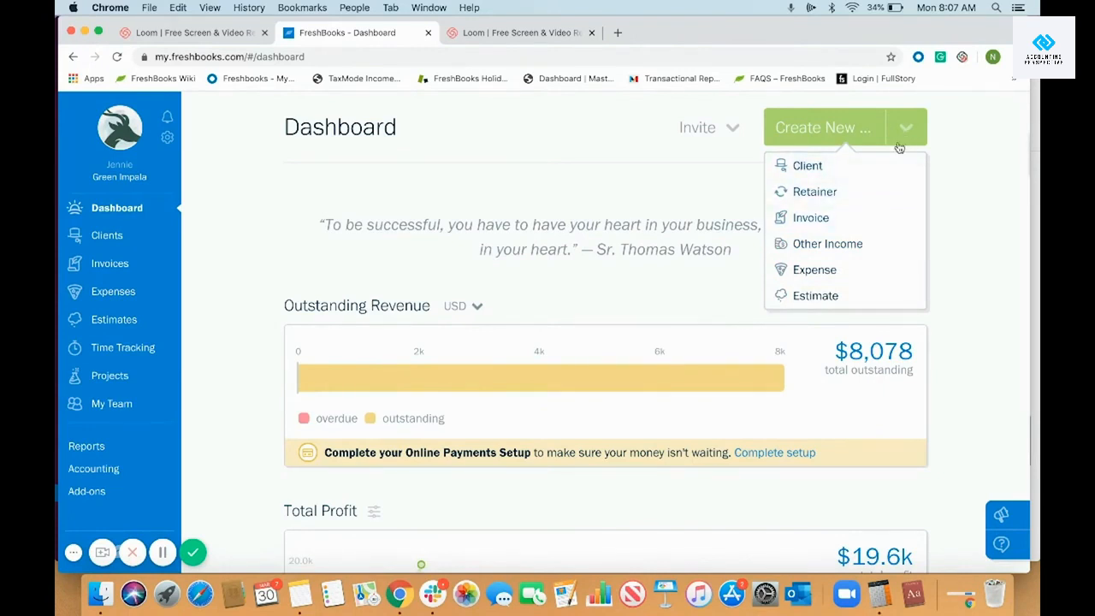
{"action": "left_click", "coordinate": [860, 228]}
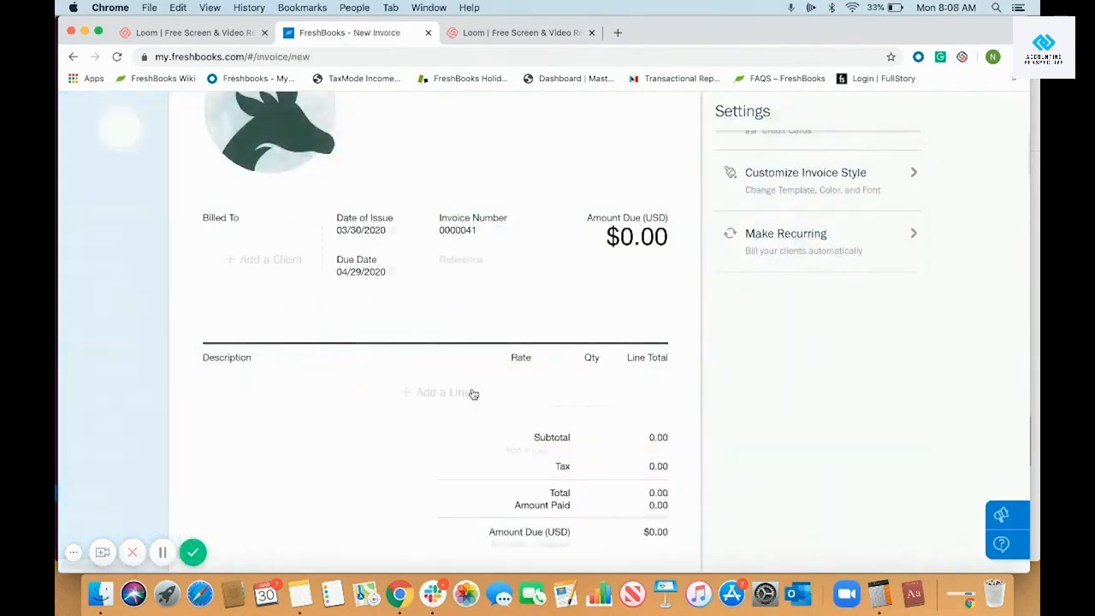
{"action": "scroll", "coordinate": [473, 388], "scroll_direction": "up", "scroll_amount": 4}
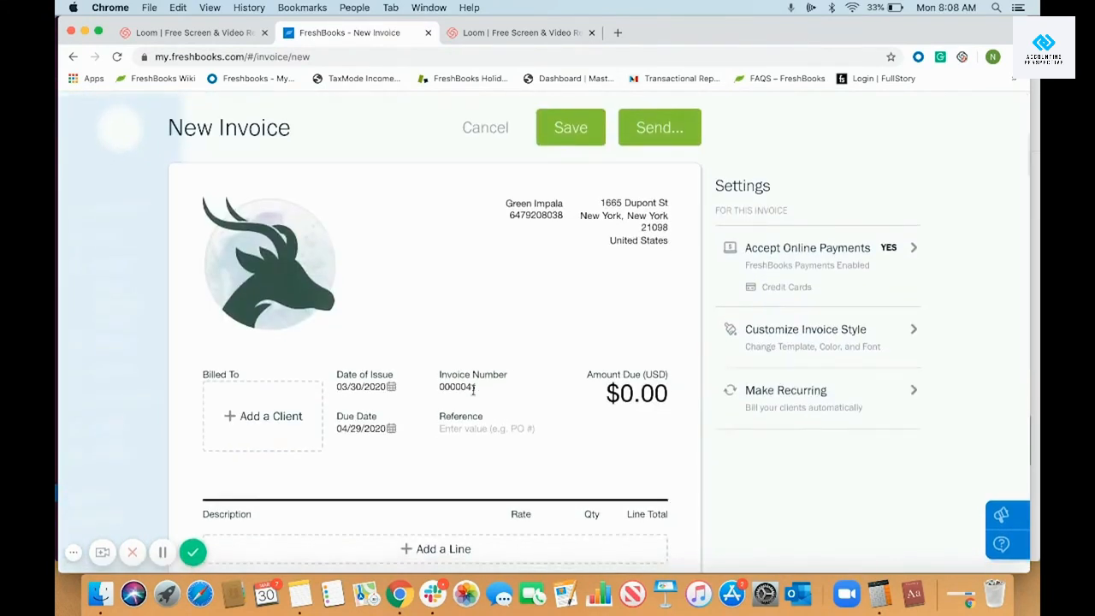
{"action": "scroll", "coordinate": [473, 389], "scroll_direction": "down", "scroll_amount": 2}
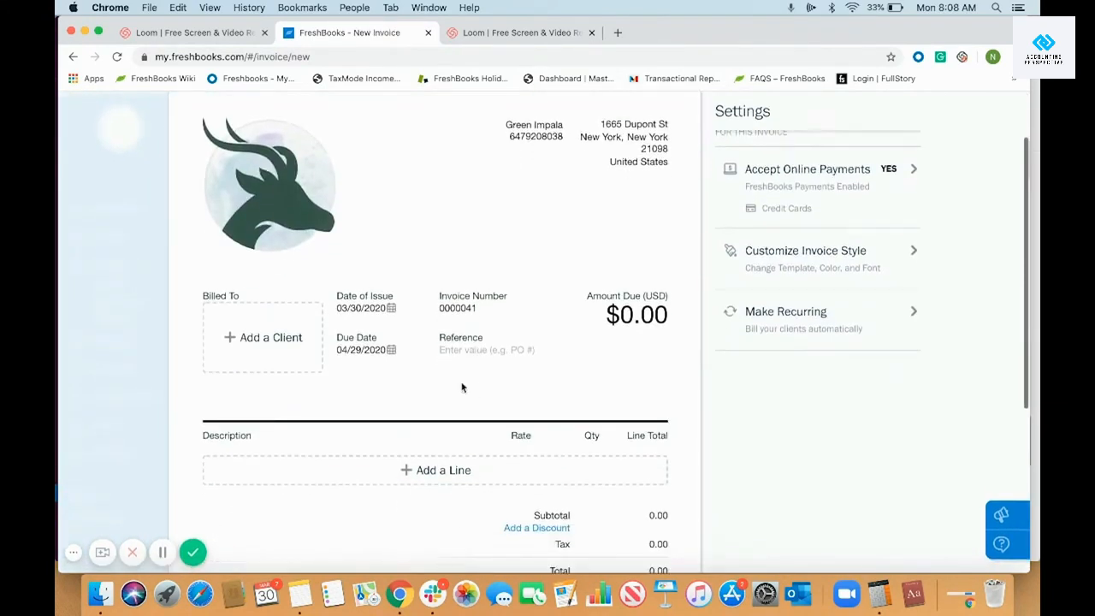
{"action": "left_click", "coordinate": [299, 355]}
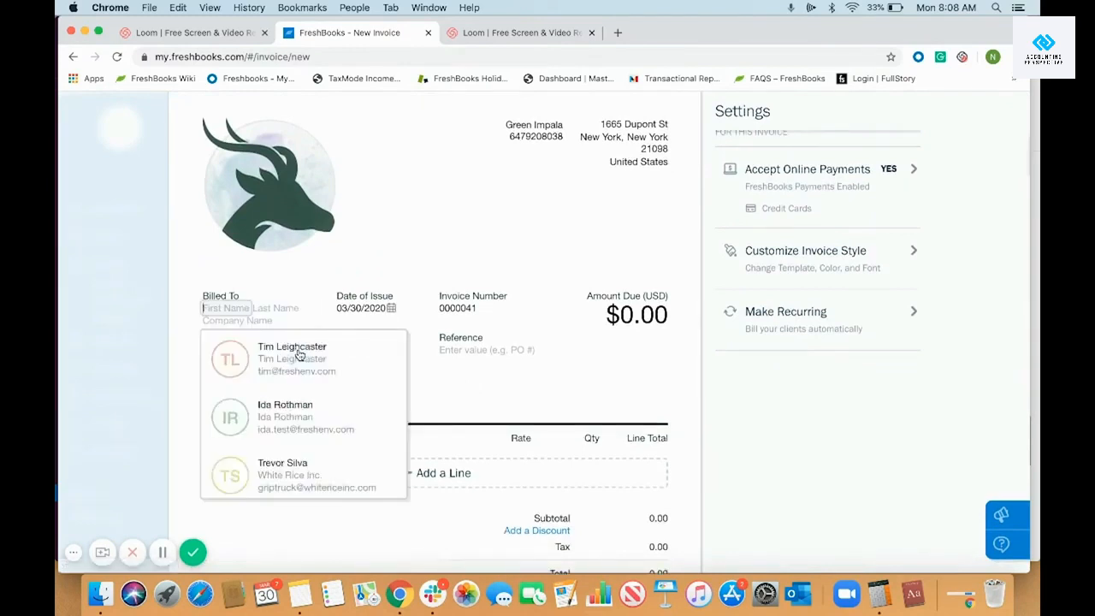
{"action": "left_click", "coordinate": [296, 424]}
Add the saved Blogging item as a line on the invoice
{"action": "scroll", "coordinate": [403, 433], "scroll_direction": "down", "scroll_amount": 2}
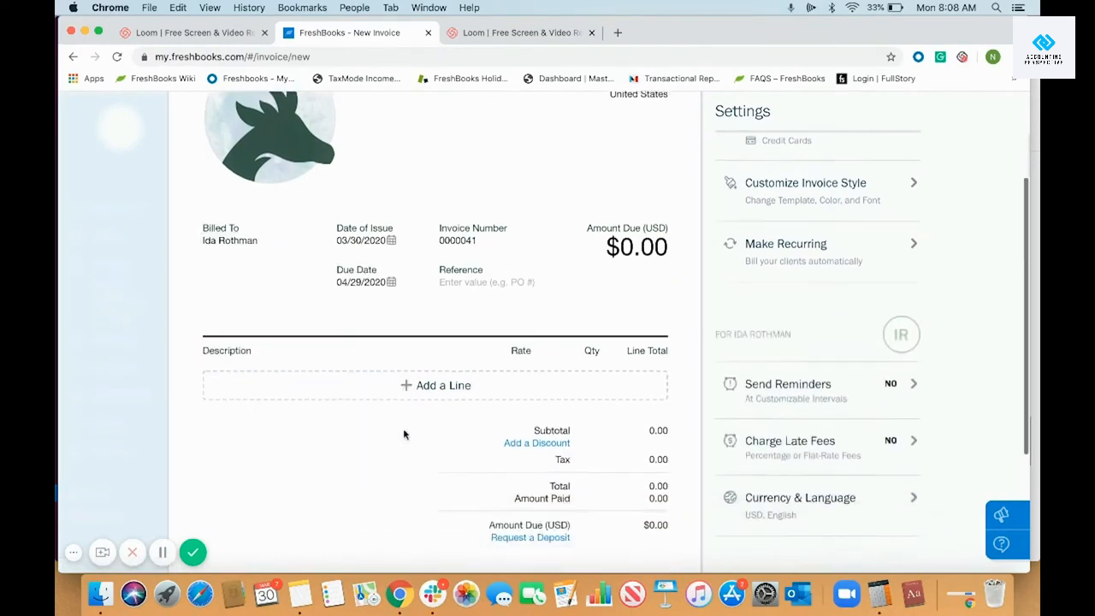
{"action": "scroll", "coordinate": [404, 435], "scroll_direction": "down", "scroll_amount": 1}
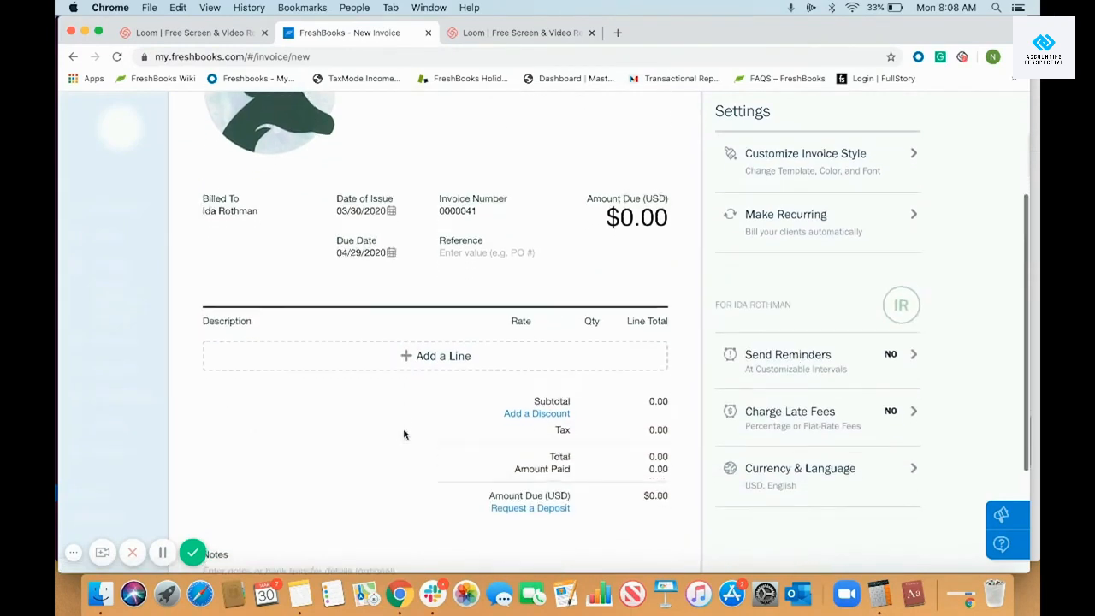
{"action": "left_click", "coordinate": [406, 362]}
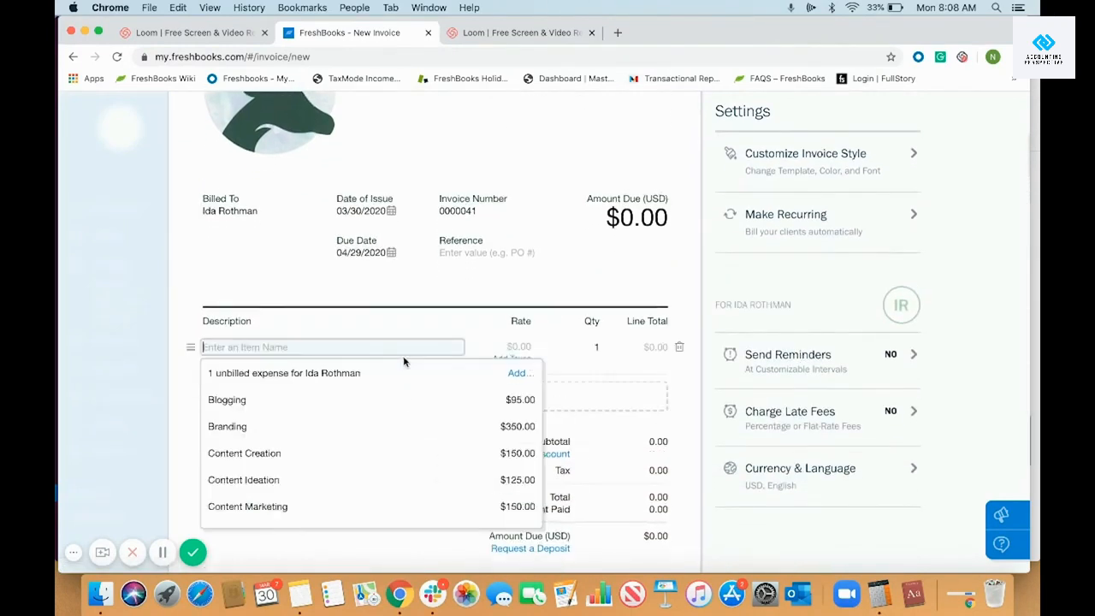
{"action": "left_click", "coordinate": [363, 405]}
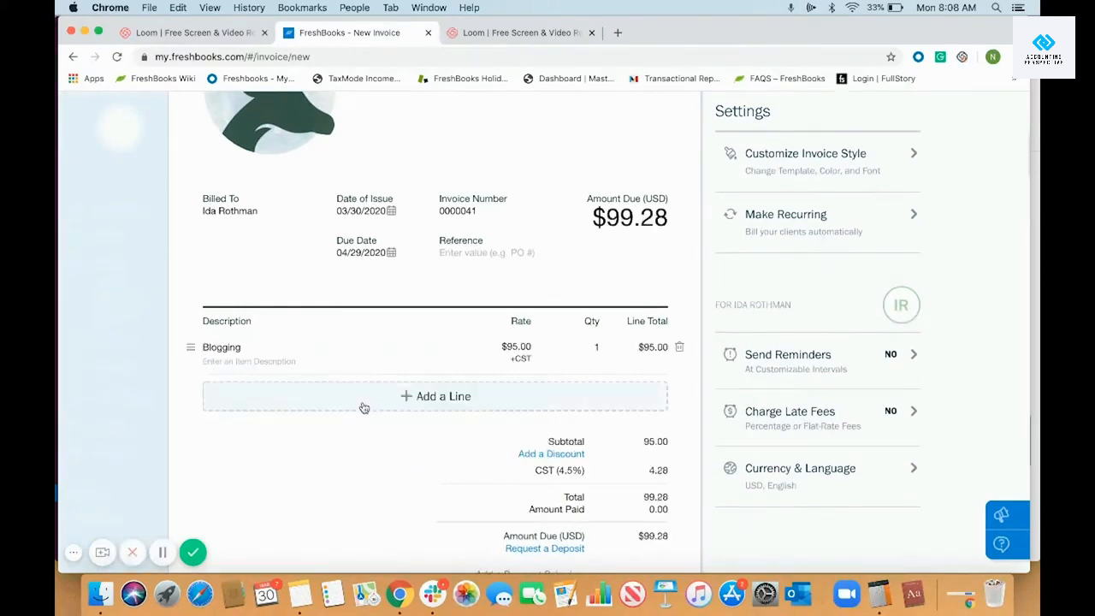
Replace the CST tax on the Blogging line with the 13% HST tax and apply it
{"action": "left_click", "coordinate": [521, 360]}
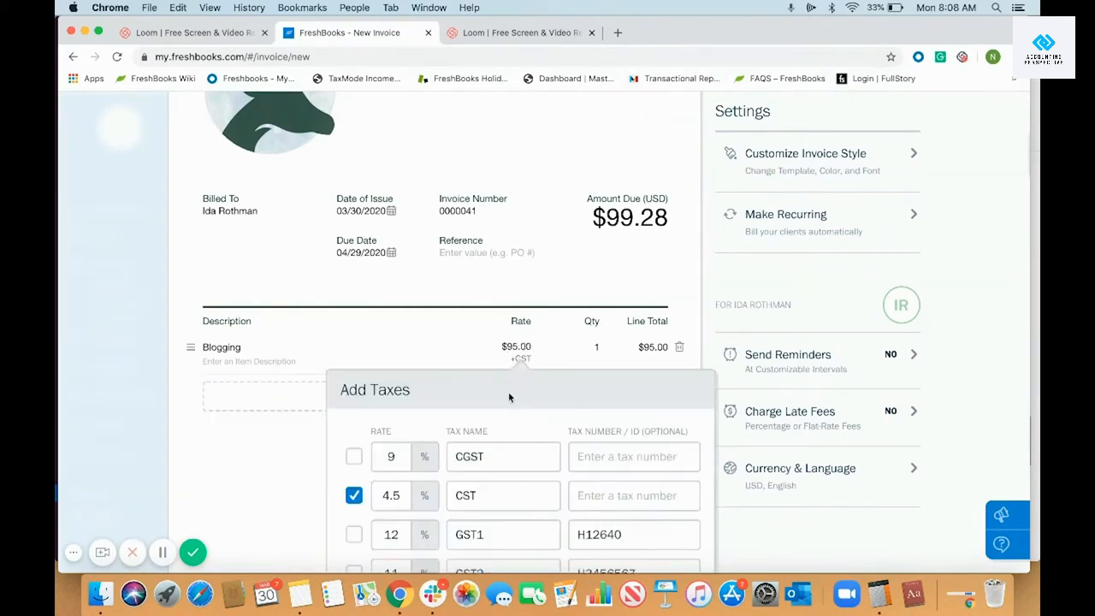
{"action": "scroll", "coordinate": [509, 397], "scroll_direction": "down", "scroll_amount": 3}
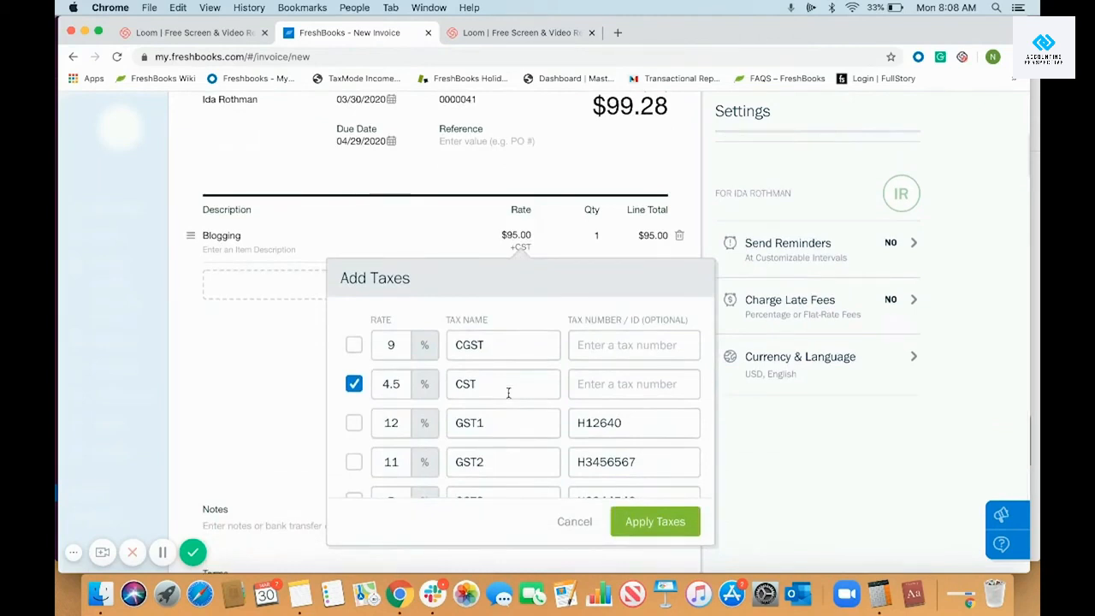
{"action": "scroll", "coordinate": [508, 393], "scroll_direction": "down", "scroll_amount": 2}
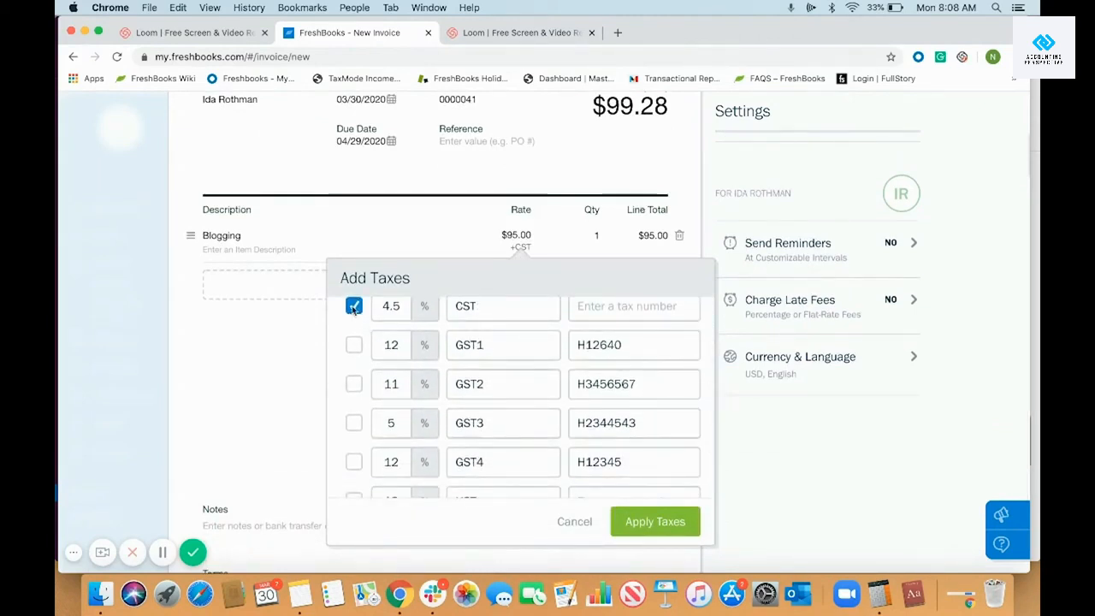
{"action": "left_click", "coordinate": [353, 306]}
{"action": "scroll", "coordinate": [359, 424], "scroll_direction": "down", "scroll_amount": 2}
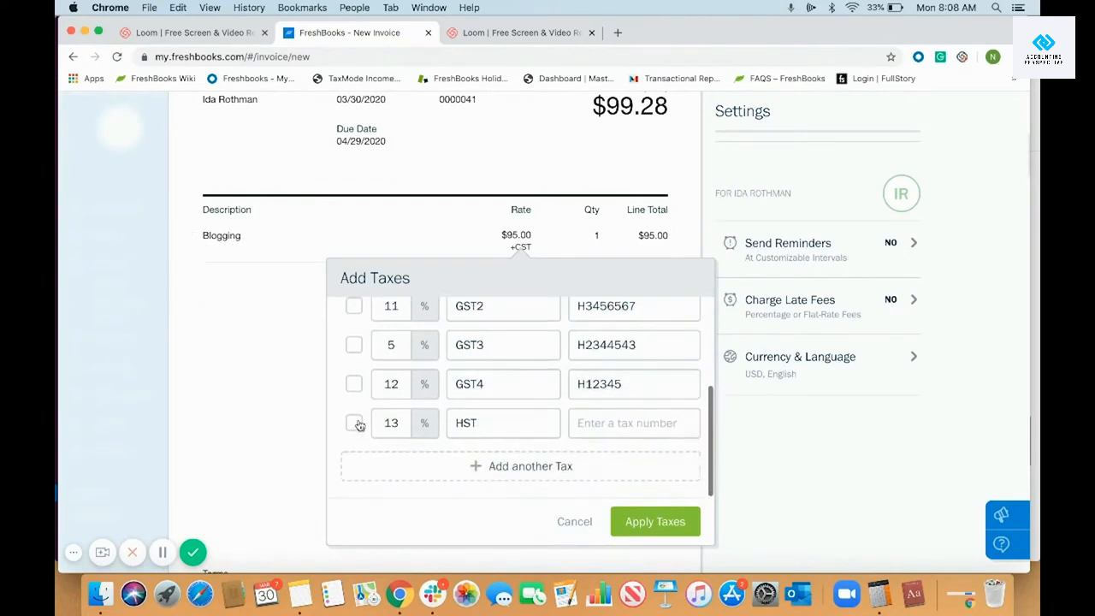
{"action": "left_click", "coordinate": [354, 424]}
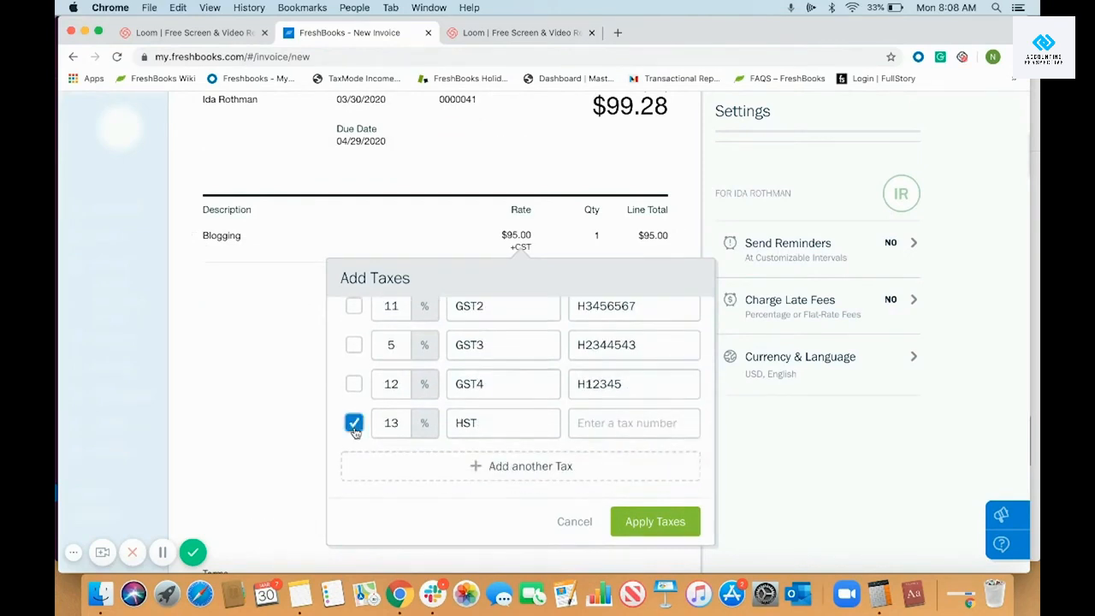
{"action": "left_click", "coordinate": [635, 522]}
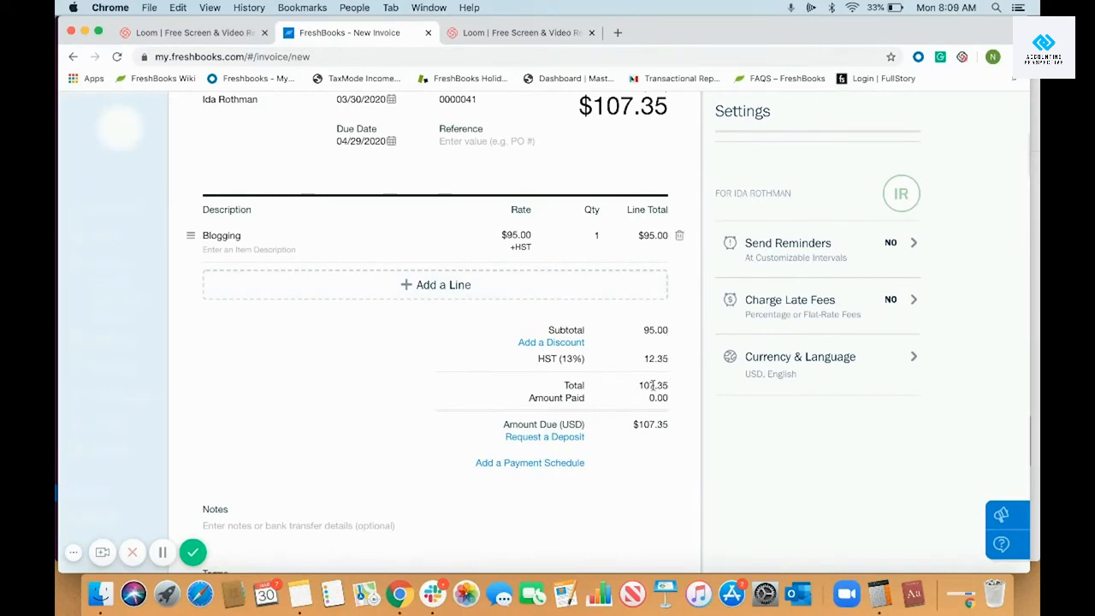
Review the invoice's details and its settings for online payments, style, recurring billing, reminders, late fees, and currency and language
{"action": "scroll", "coordinate": [657, 403], "scroll_direction": "up", "scroll_amount": 3}
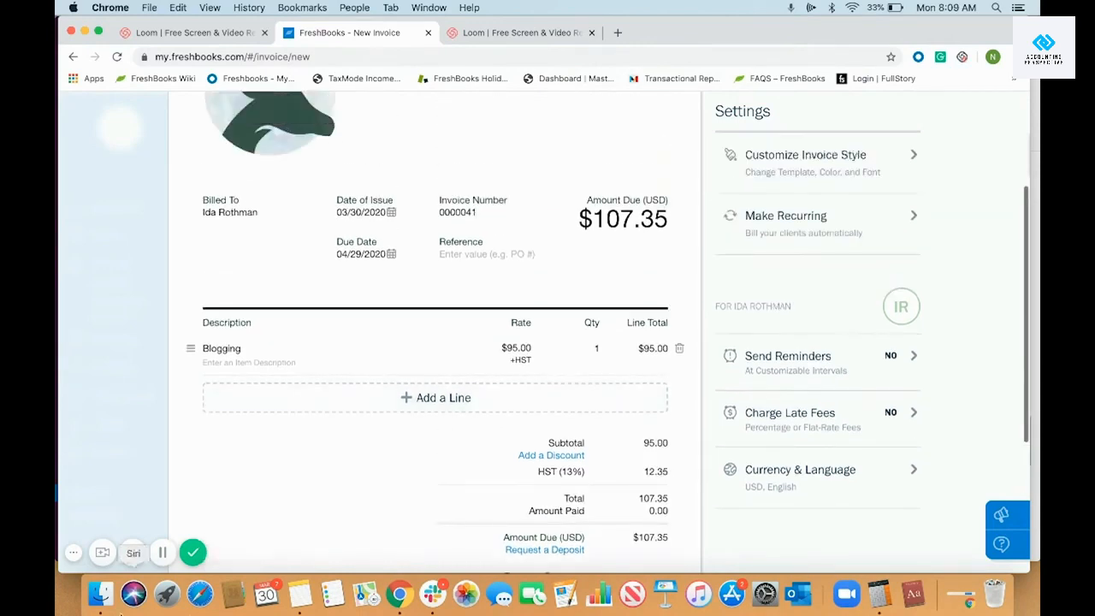
{"action": "scroll", "coordinate": [232, 490], "scroll_direction": "up", "scroll_amount": 1}
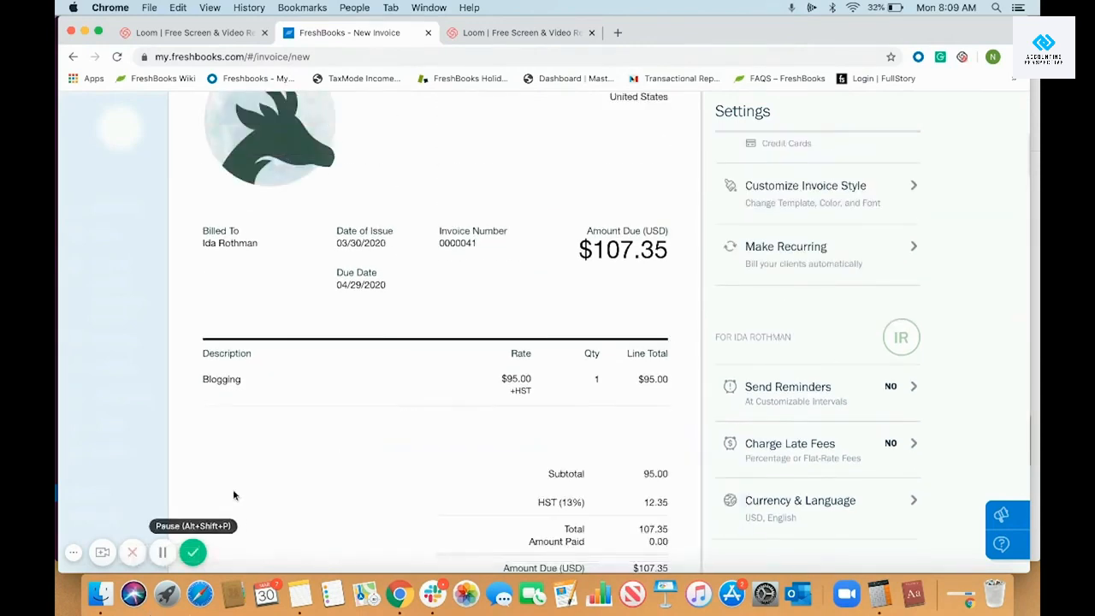
{"action": "scroll", "coordinate": [605, 419], "scroll_direction": "up", "scroll_amount": 2}
{"action": "scroll", "coordinate": [605, 419], "scroll_direction": "up", "scroll_amount": 3}
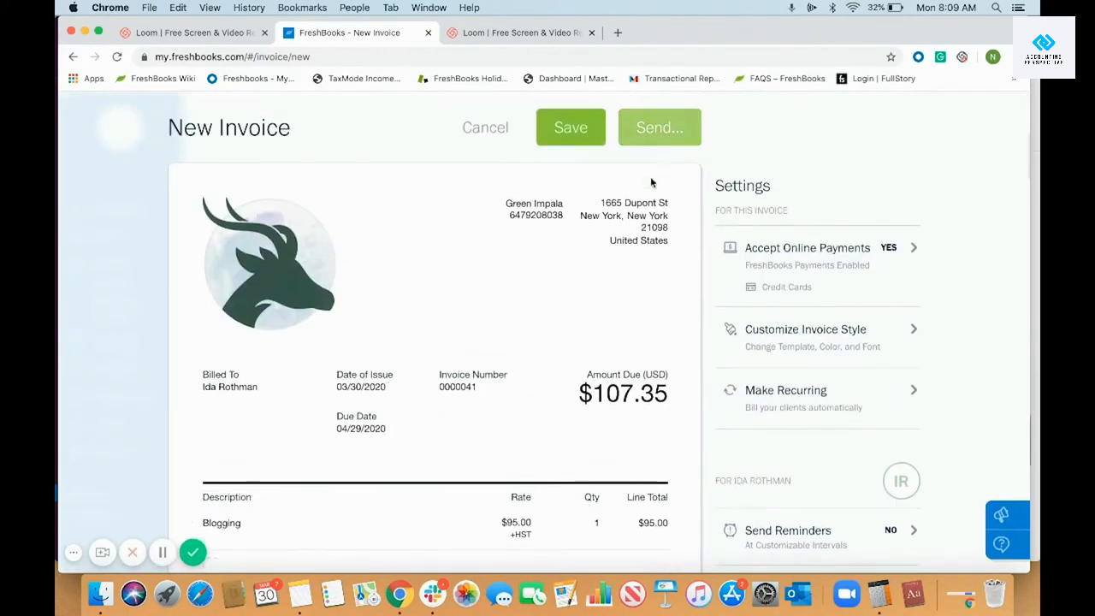
{"action": "scroll", "coordinate": [640, 313], "scroll_direction": "down", "scroll_amount": 1}
{"action": "scroll", "coordinate": [640, 317], "scroll_direction": "down", "scroll_amount": 1}
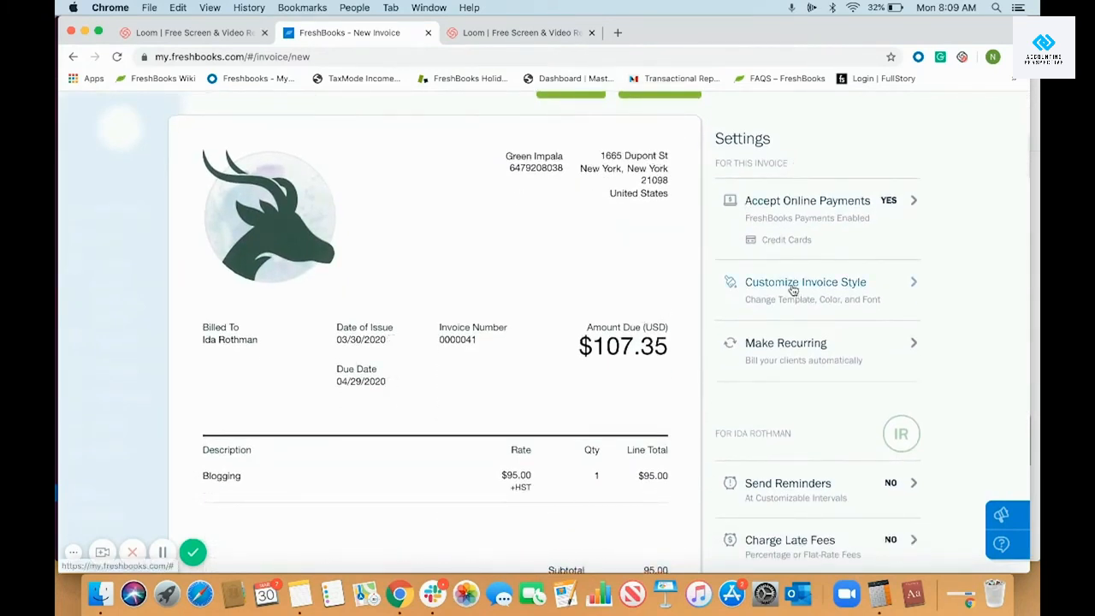
{"action": "scroll", "coordinate": [792, 288], "scroll_direction": "down", "scroll_amount": 5}
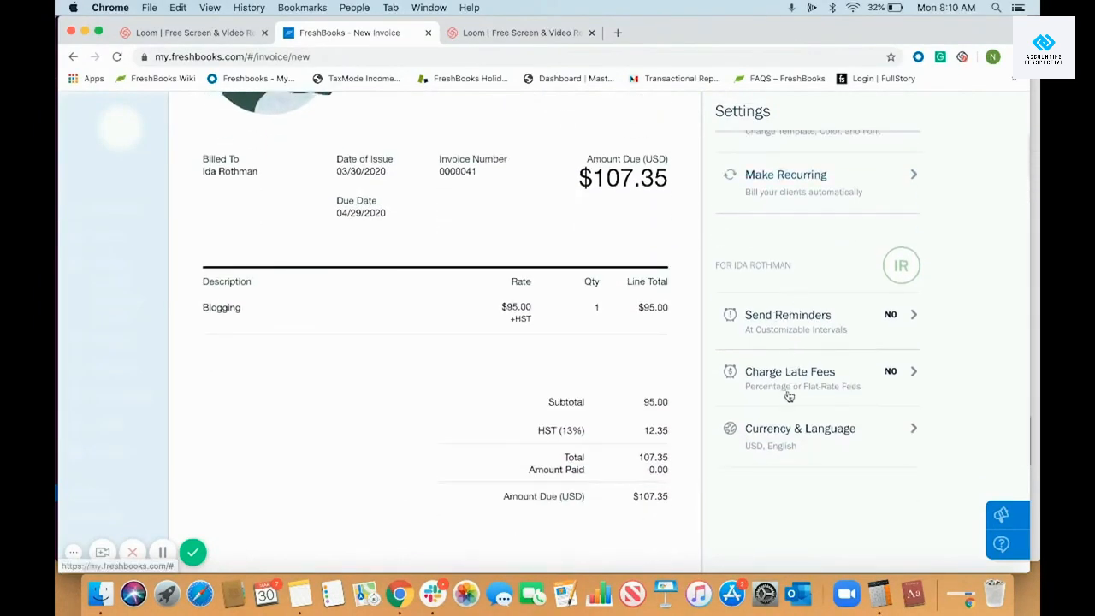
{"action": "scroll", "coordinate": [784, 409], "scroll_direction": "up", "scroll_amount": 3}
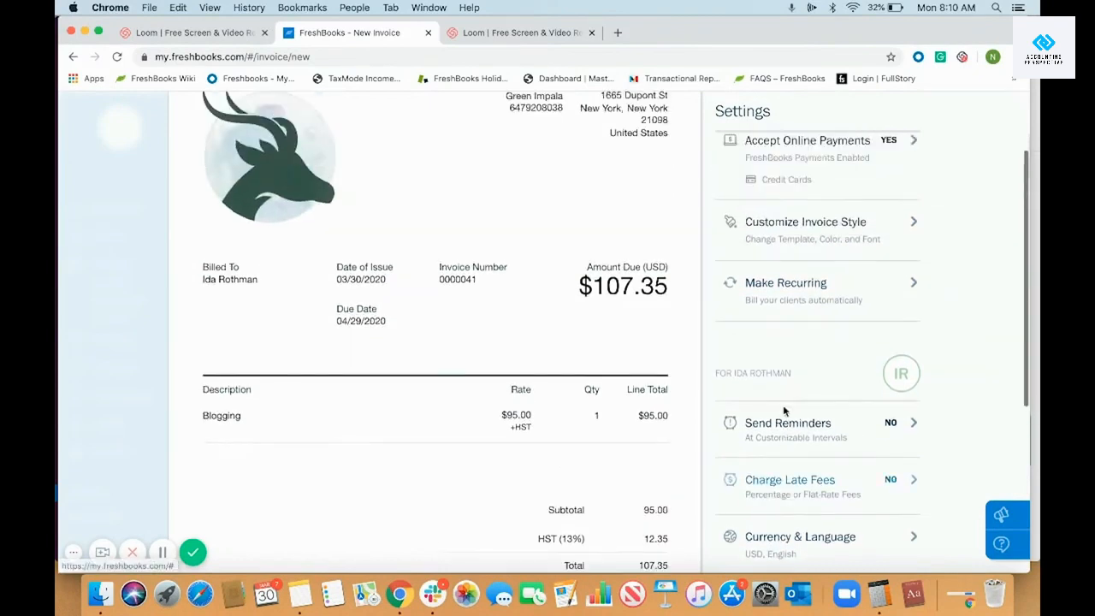
{"action": "scroll", "coordinate": [784, 402], "scroll_direction": "up", "scroll_amount": 2}
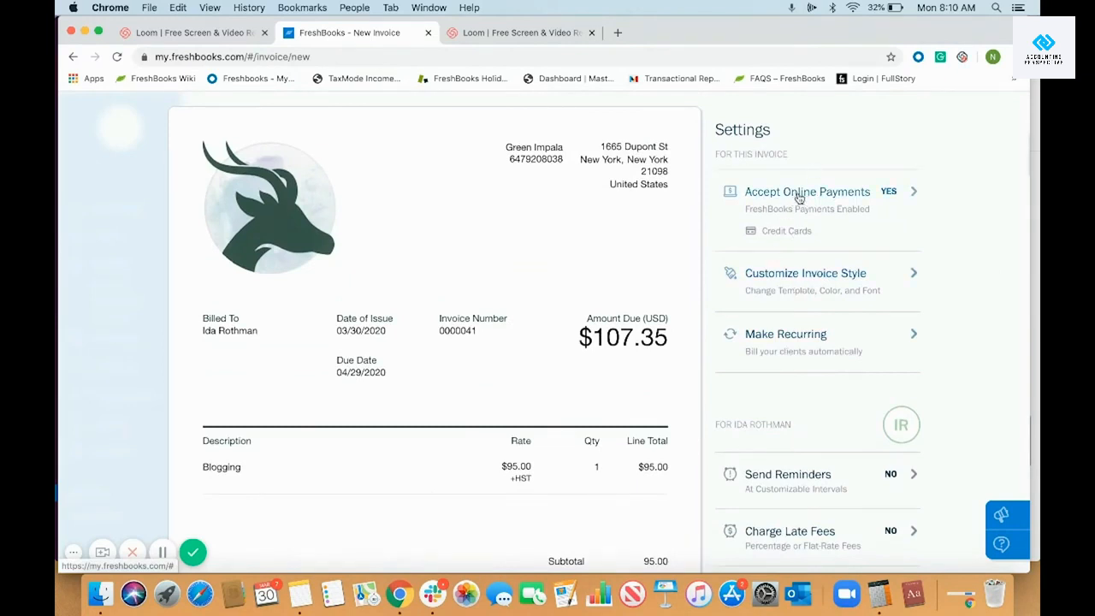
Send the invoice by email to the client with the default subject and message
{"action": "scroll", "coordinate": [799, 199], "scroll_direction": "up", "scroll_amount": 2}
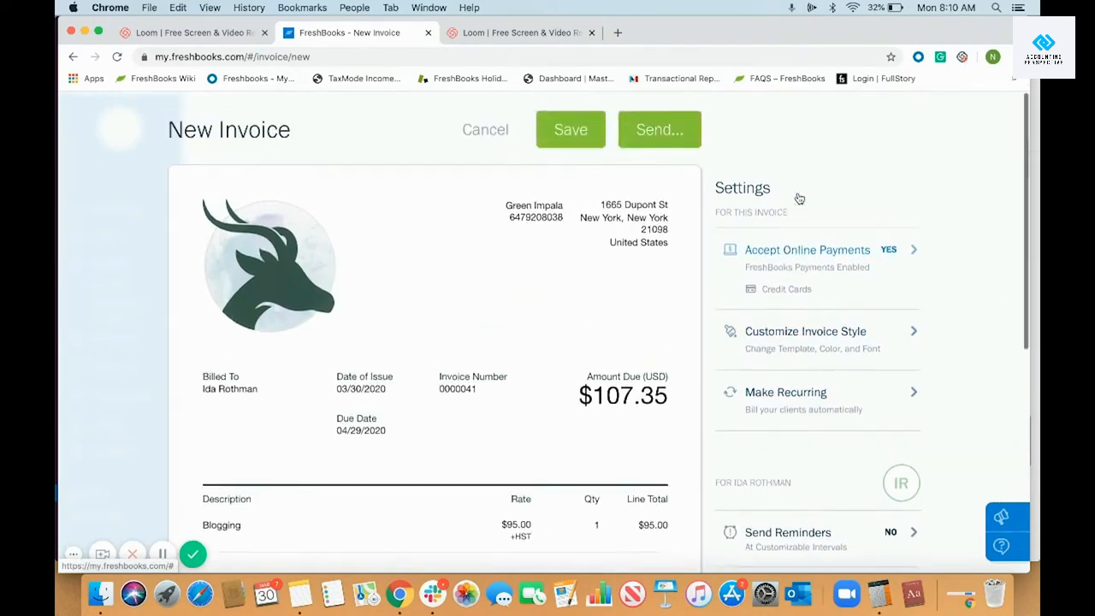
{"action": "left_click", "coordinate": [682, 142]}
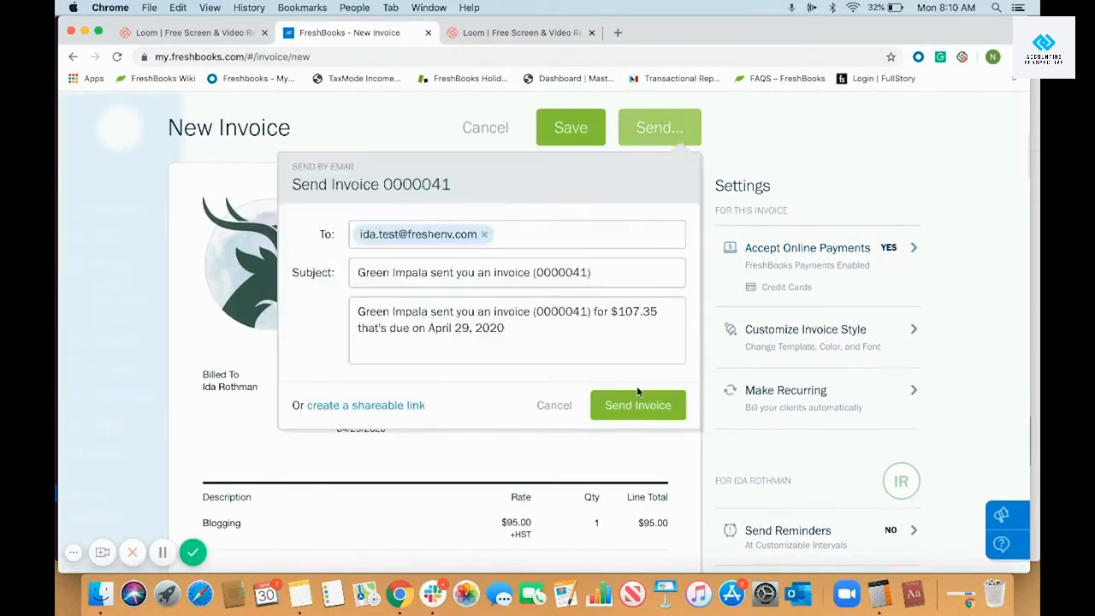
{"action": "left_click", "coordinate": [637, 411]}
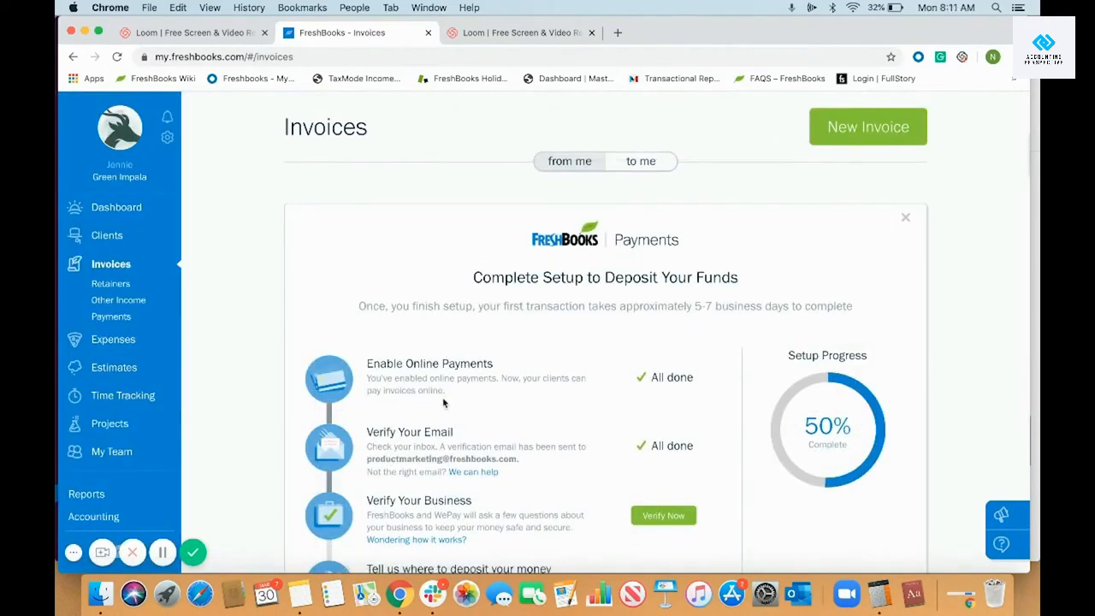
Examine the payments setup checklist on the Invoices page and the other payment options in the online payments settings
{"action": "scroll", "coordinate": [443, 397], "scroll_direction": "down", "scroll_amount": 3}
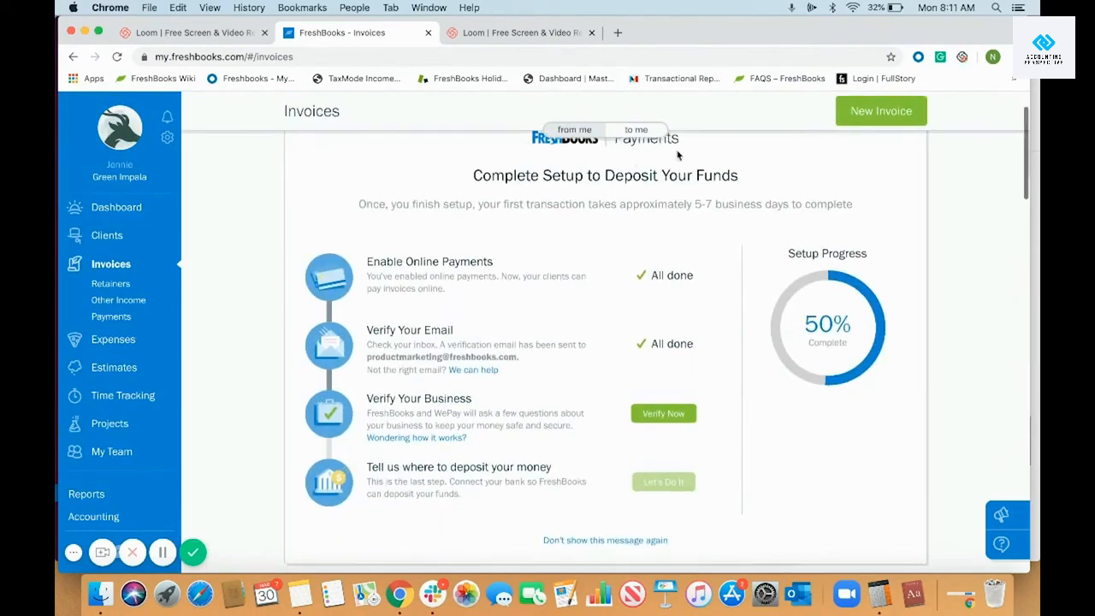
{"action": "scroll", "coordinate": [598, 287], "scroll_direction": "down", "scroll_amount": 4}
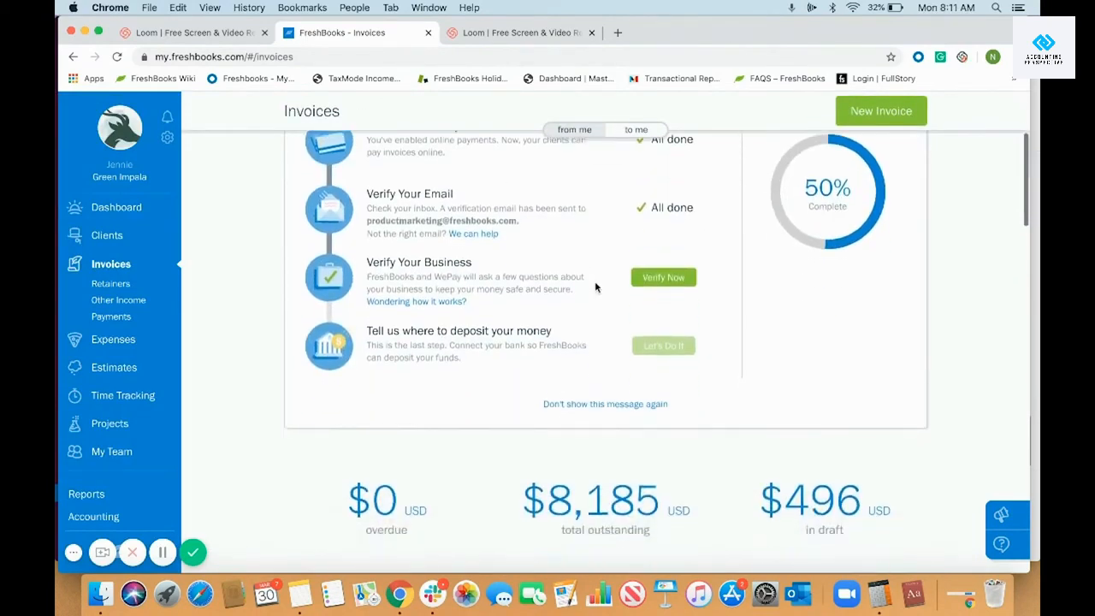
{"action": "scroll", "coordinate": [597, 288], "scroll_direction": "up", "scroll_amount": 4}
{"action": "scroll", "coordinate": [597, 288], "scroll_direction": "up", "scroll_amount": 2}
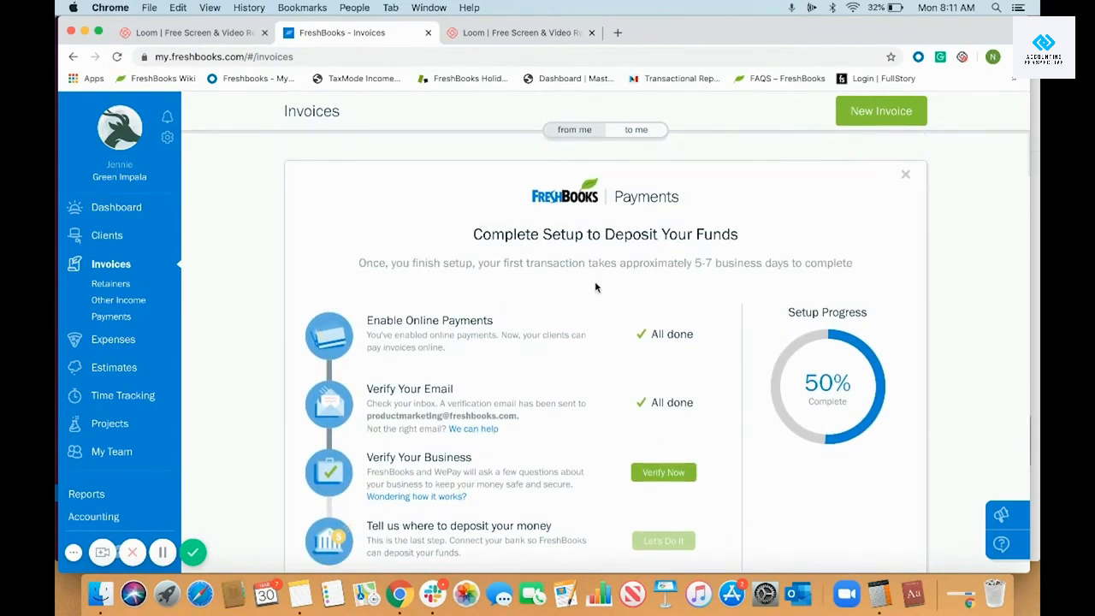
{"action": "scroll", "coordinate": [595, 287], "scroll_direction": "up", "scroll_amount": 2}
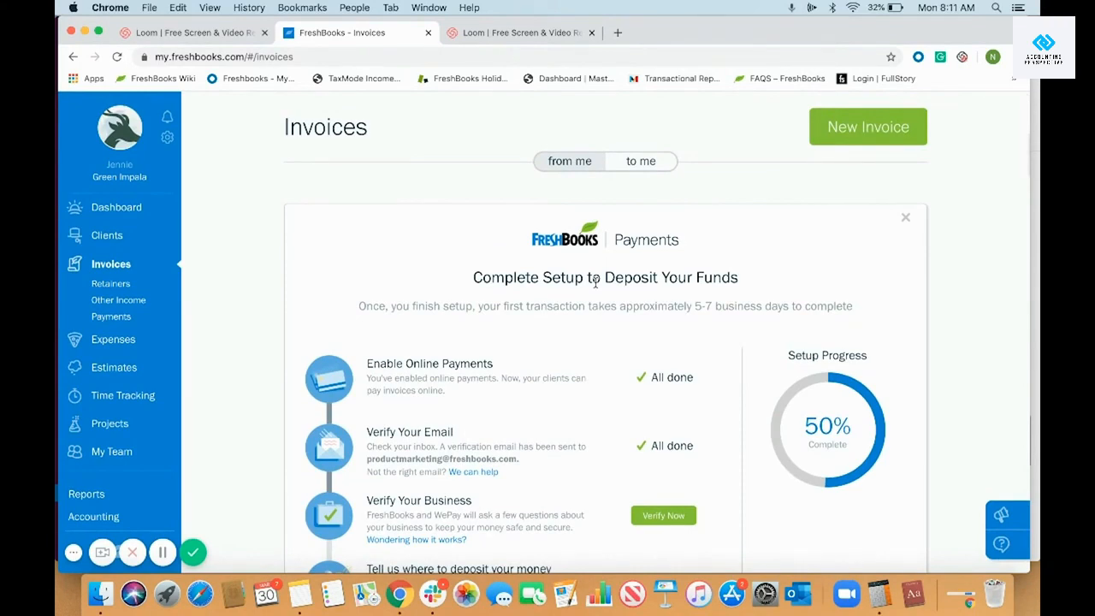
{"action": "left_click", "coordinate": [111, 316]}
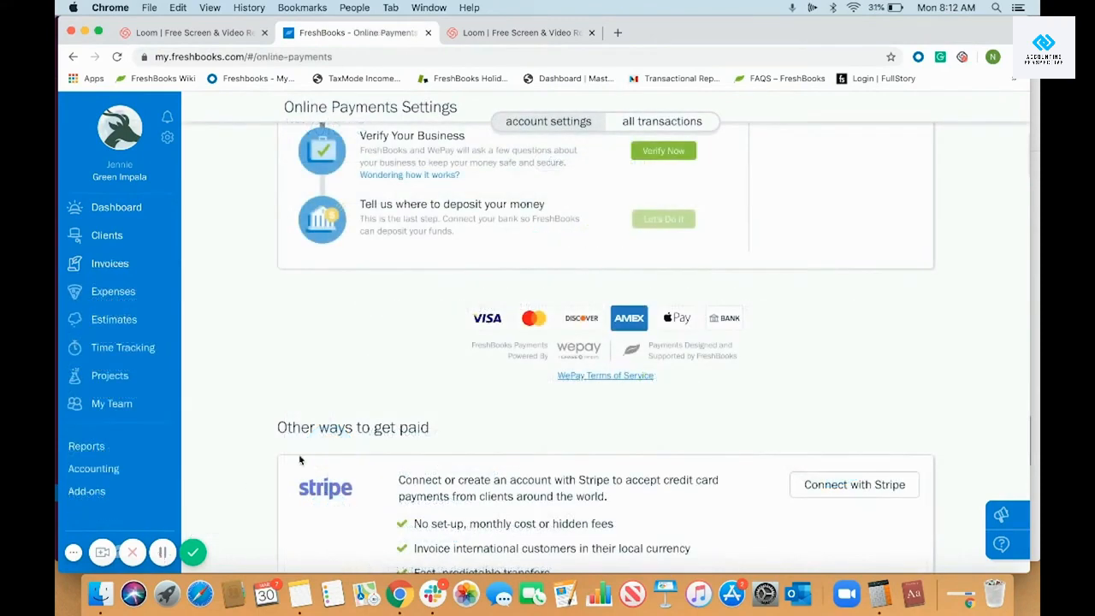
{"action": "scroll", "coordinate": [313, 458], "scroll_direction": "up", "scroll_amount": 1}
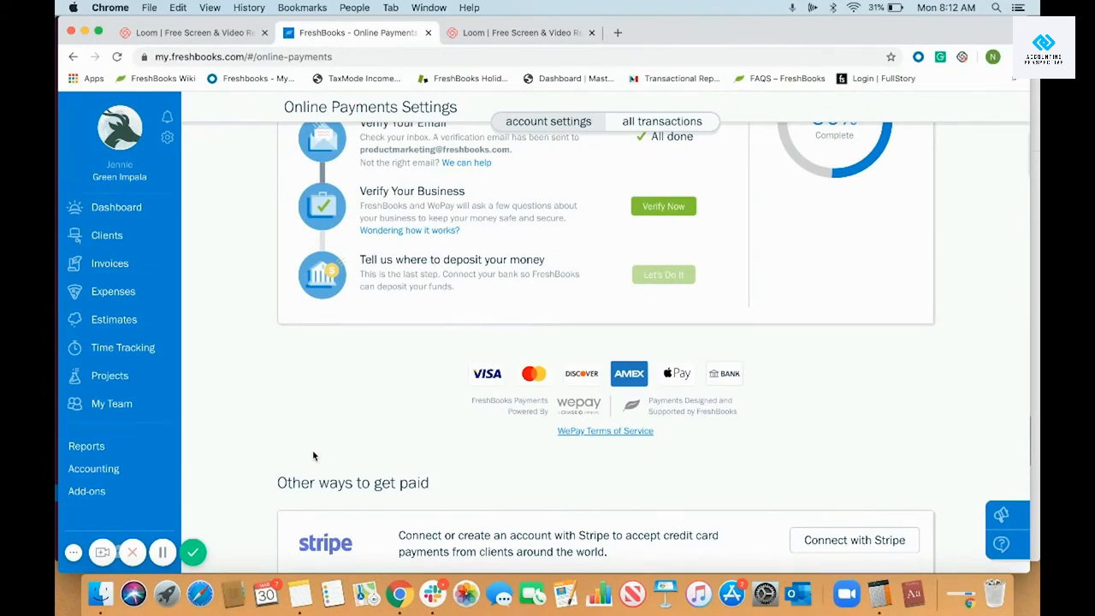
Start a new Other Income entry and create Amazon as its source
{"action": "left_click", "coordinate": [142, 275]}
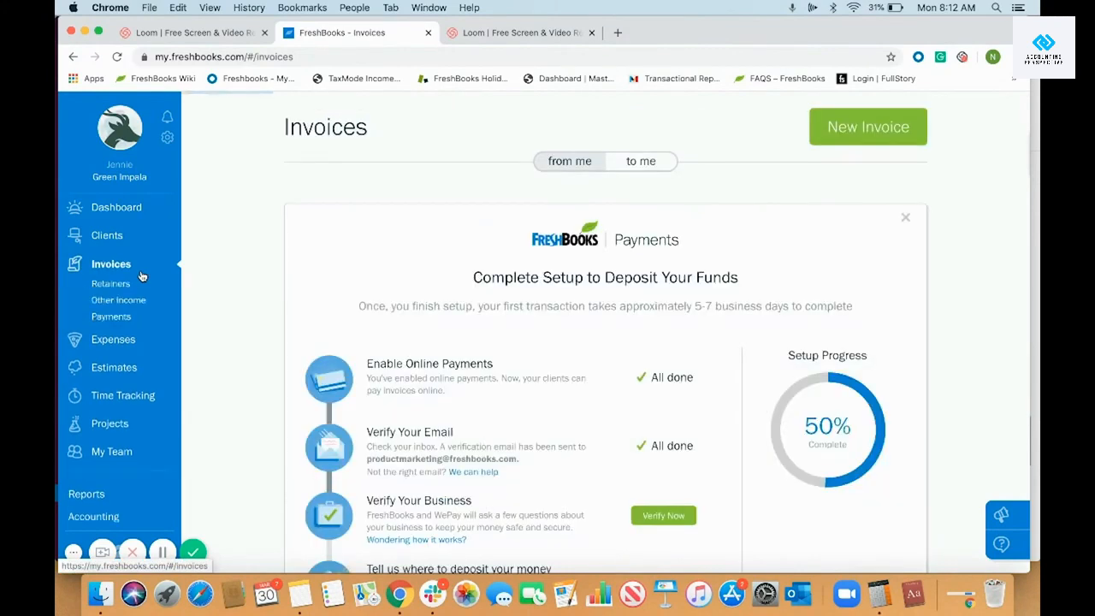
{"action": "left_click", "coordinate": [127, 303]}
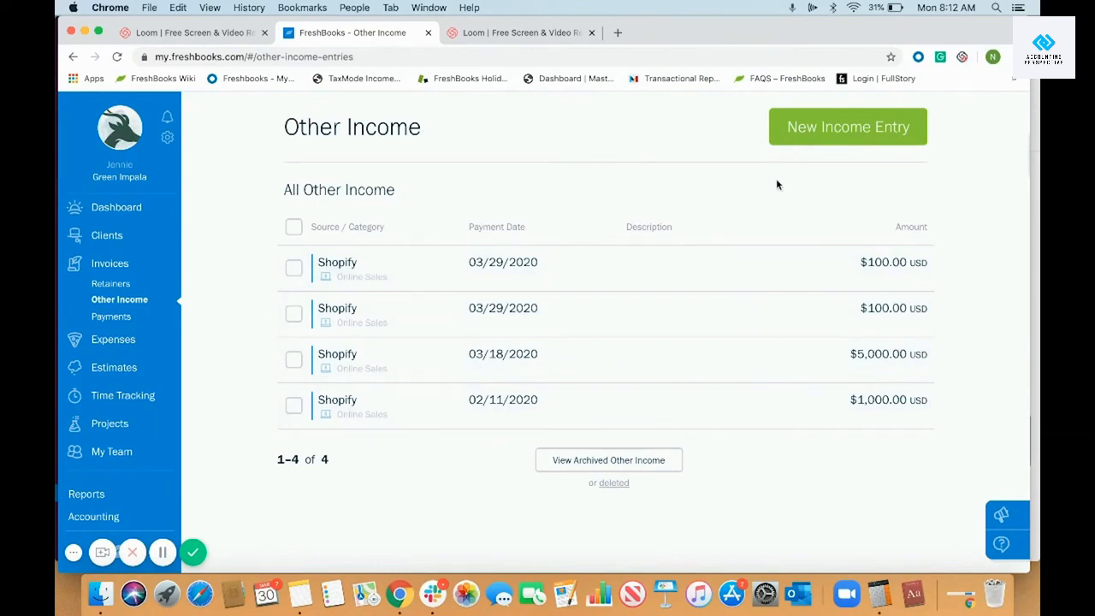
{"action": "left_click", "coordinate": [843, 137]}
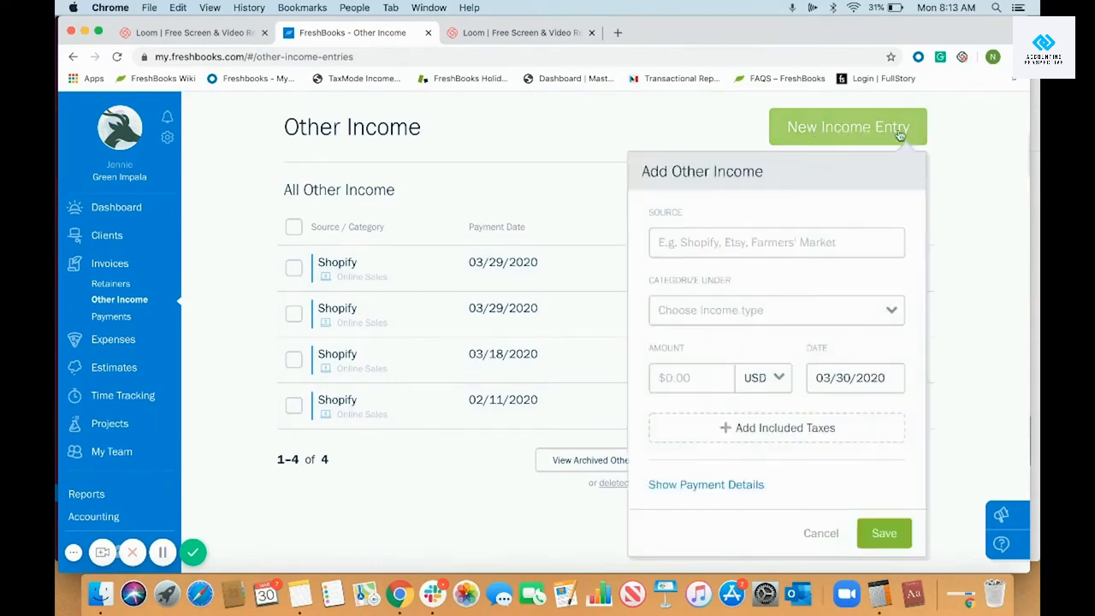
{"action": "left_click", "coordinate": [807, 241]}
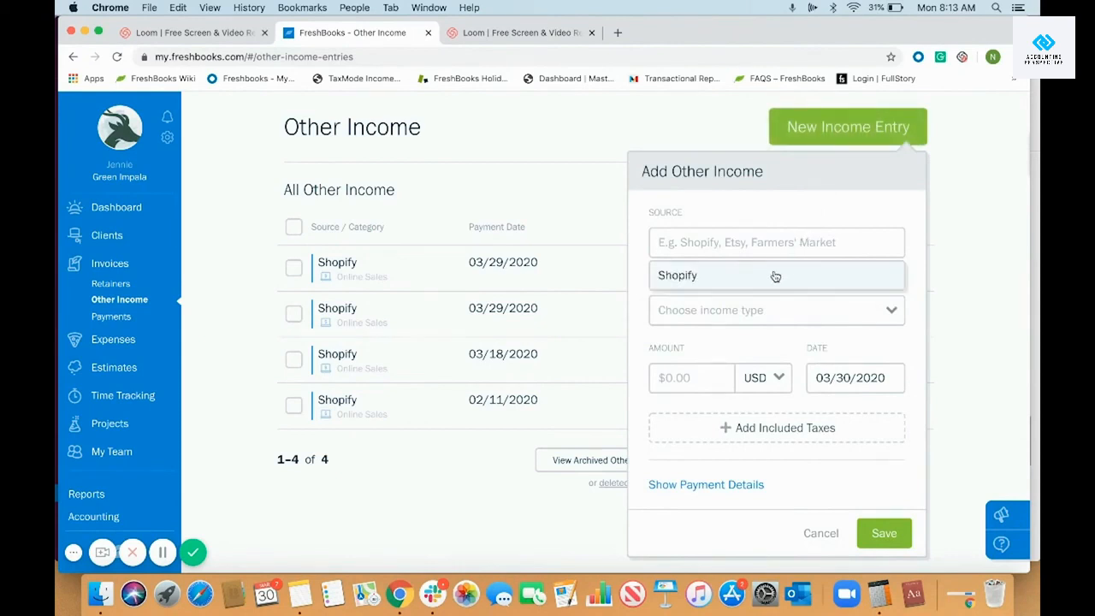
{"action": "type", "text": "a"}
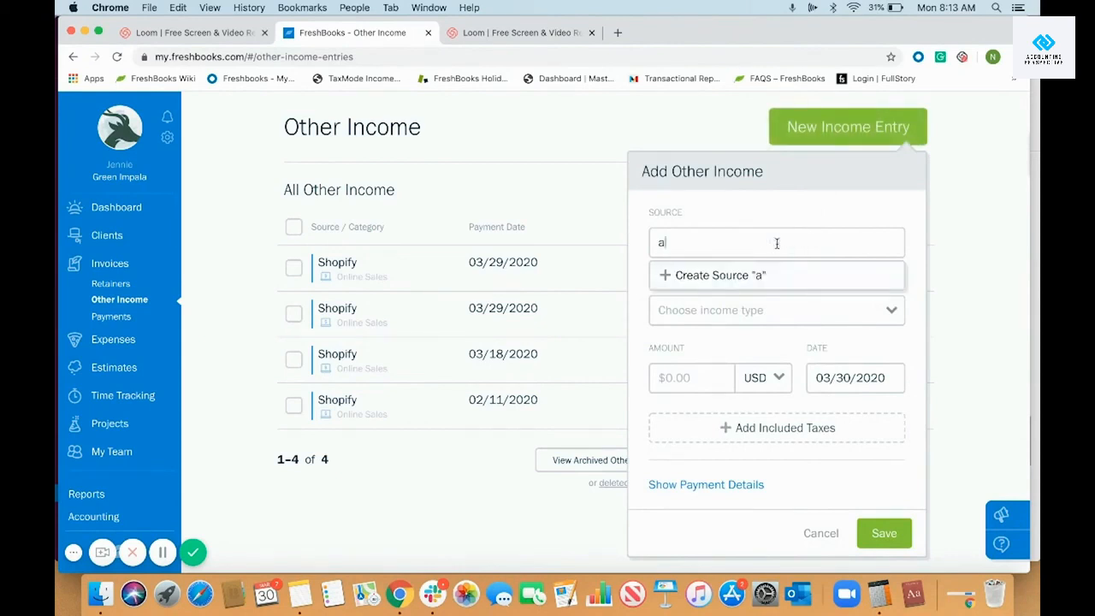
{"action": "key", "text": "BackSpace"}
{"action": "type", "text": "Amazon"}
{"action": "left_click", "coordinate": [718, 274]}
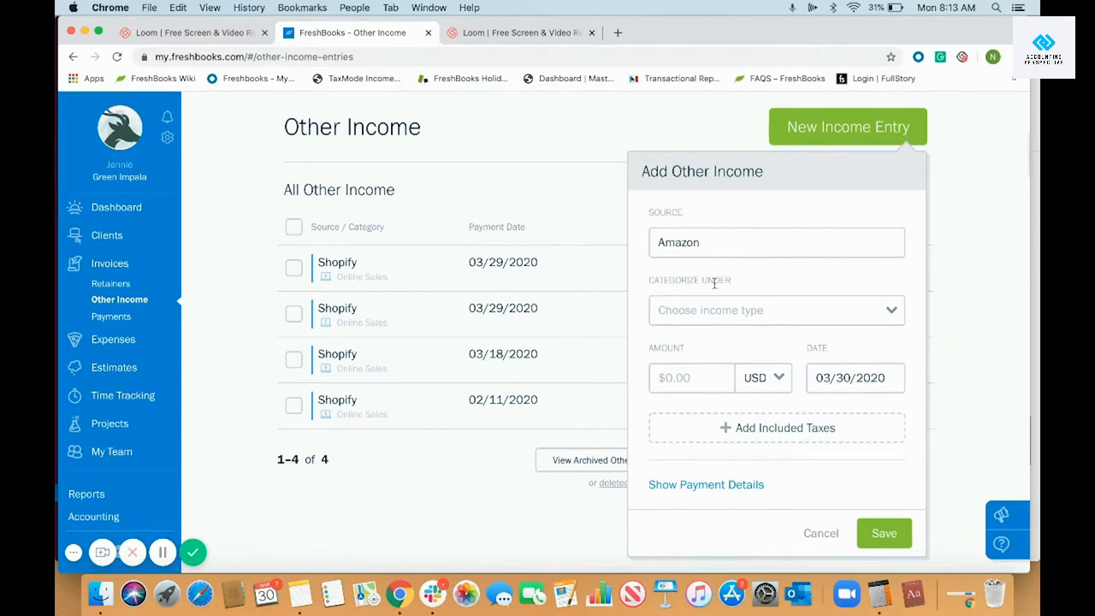
Categorize the income entry under Online Sales and set its amount to $200.00, keeping USD as the currency
{"action": "left_click", "coordinate": [692, 314]}
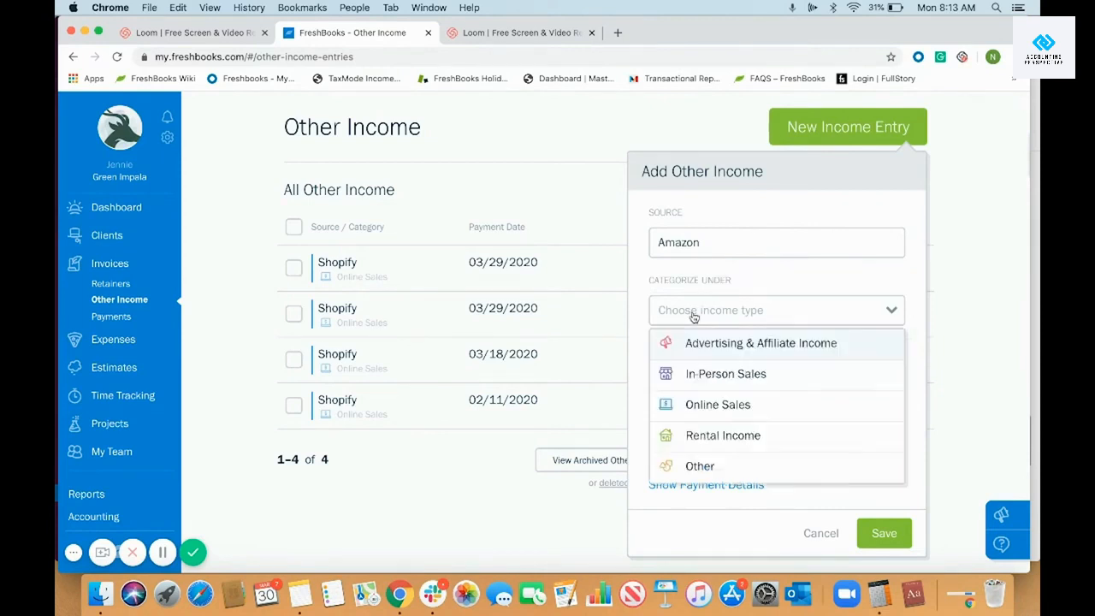
{"action": "left_click", "coordinate": [693, 408]}
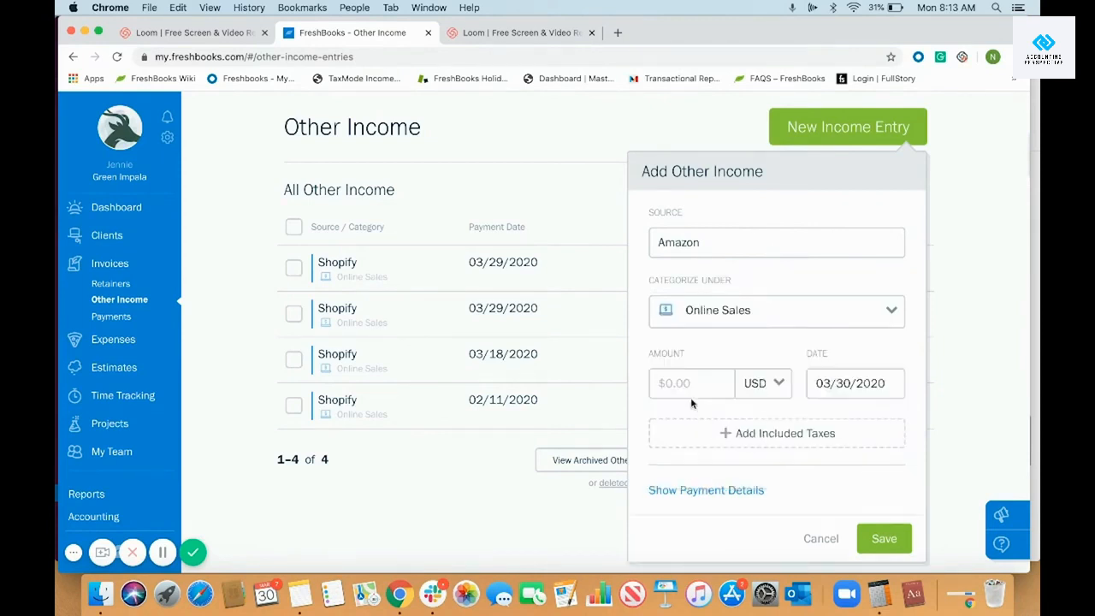
{"action": "type", "text": "200"}
{"action": "left_click", "coordinate": [764, 386]}
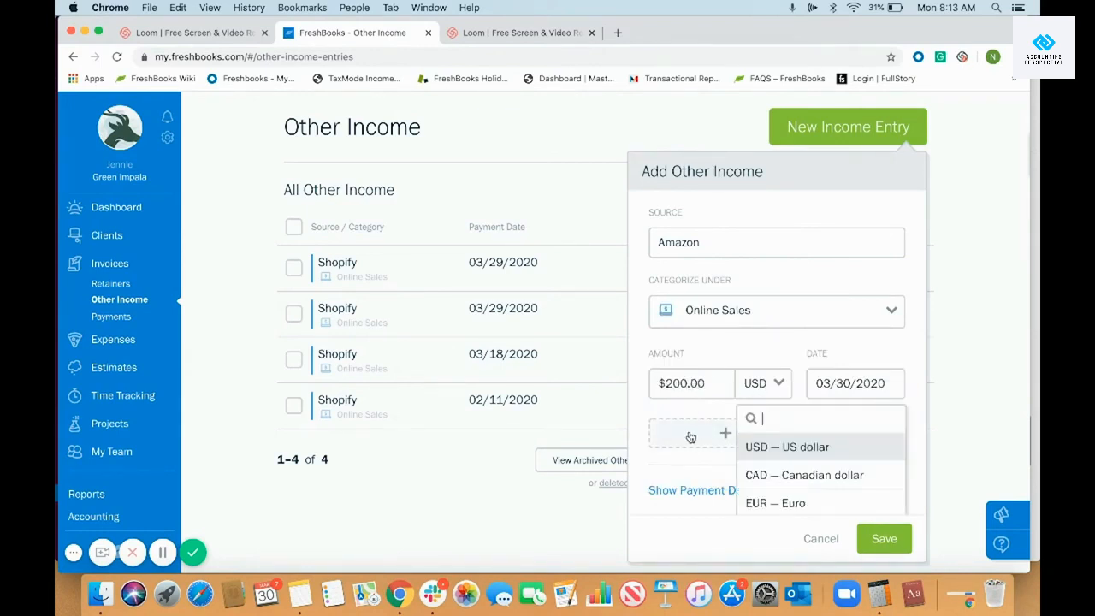
{"action": "left_click", "coordinate": [639, 423]}
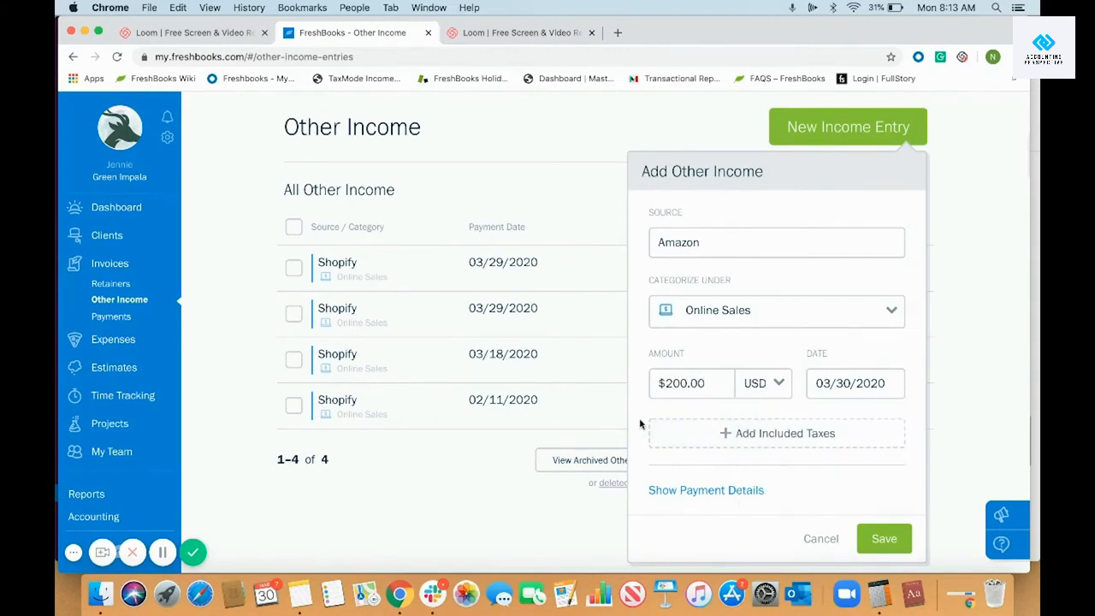
Add an included HST tax of 26 to the Amazon income entry and save it
{"action": "left_click", "coordinate": [783, 436]}
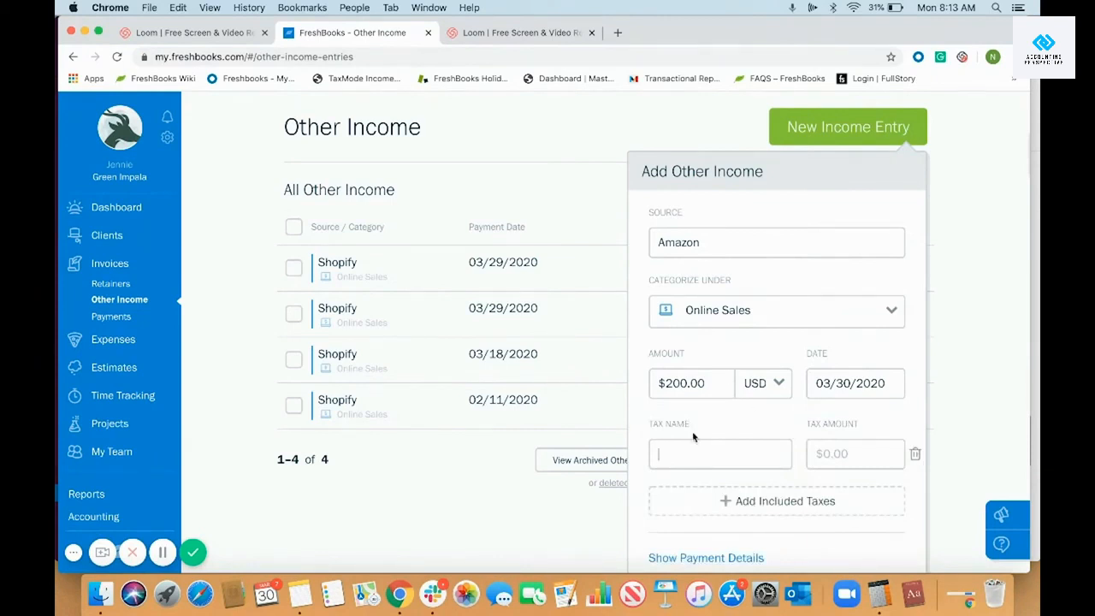
{"action": "type", "text": "HST"}
{"action": "key", "text": "Tab"}
{"action": "type", "text": "2"}
{"action": "scroll", "coordinate": [727, 457], "scroll_direction": "down", "scroll_amount": 2}
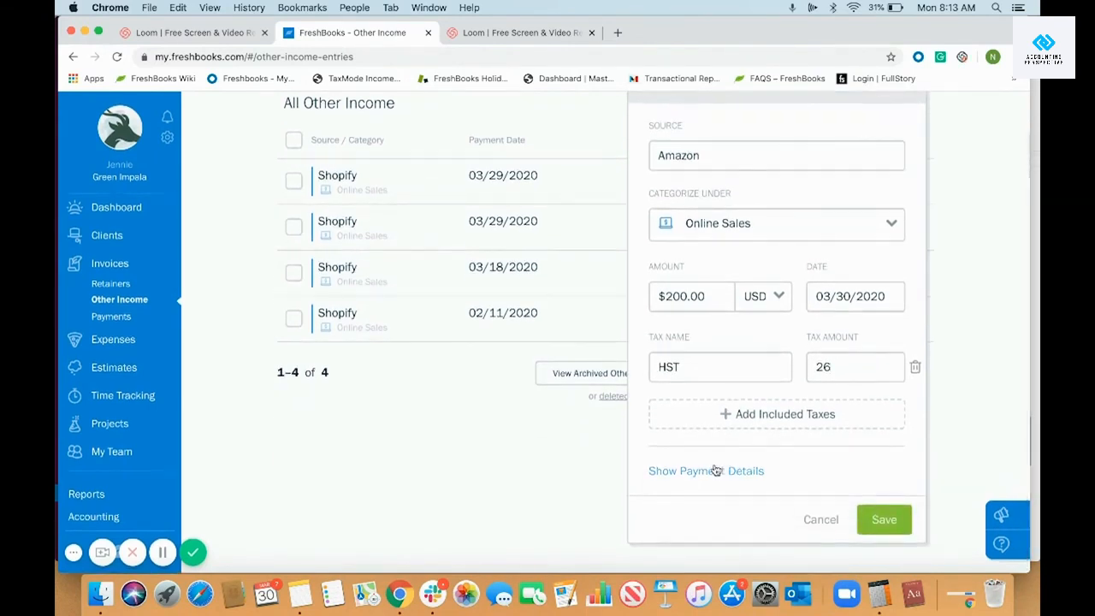
{"action": "left_click", "coordinate": [884, 519]}
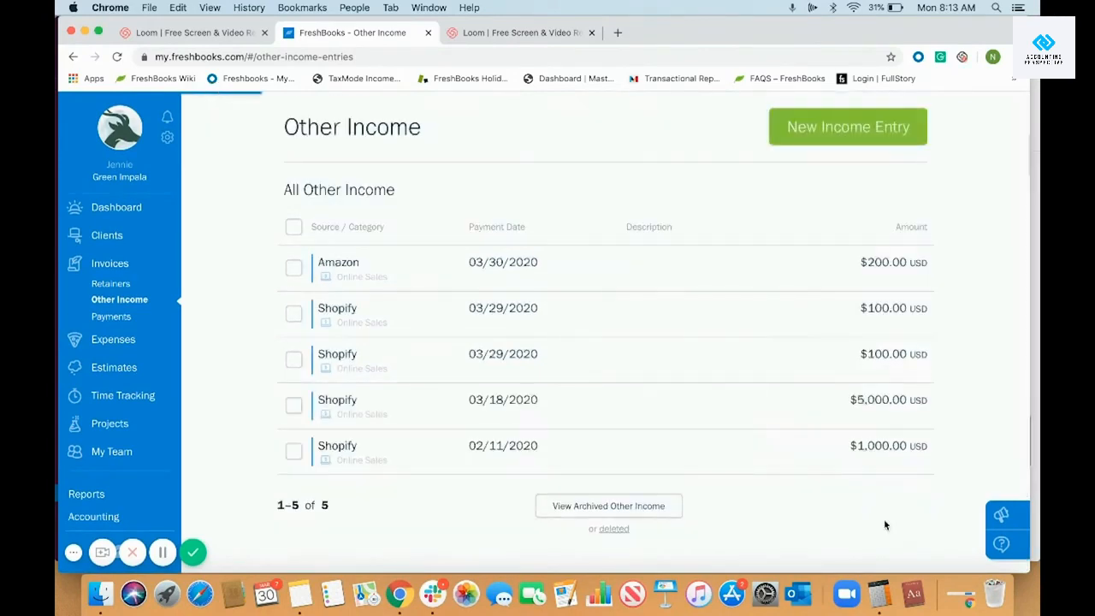
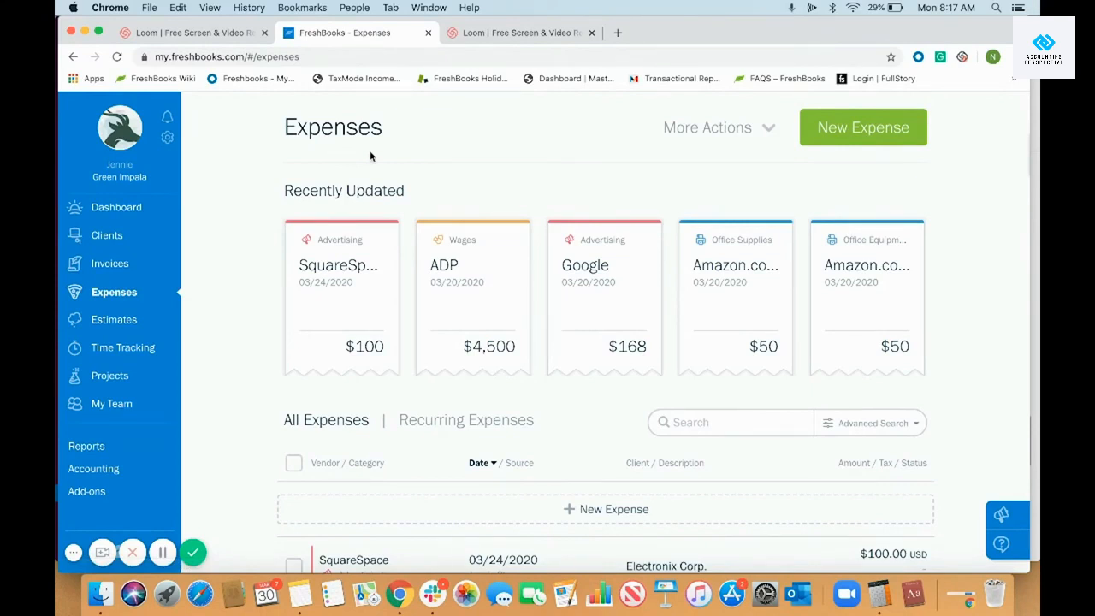
View the bank connections available for bringing in expenses, and return to the Expenses page
{"action": "left_click", "coordinate": [675, 130]}
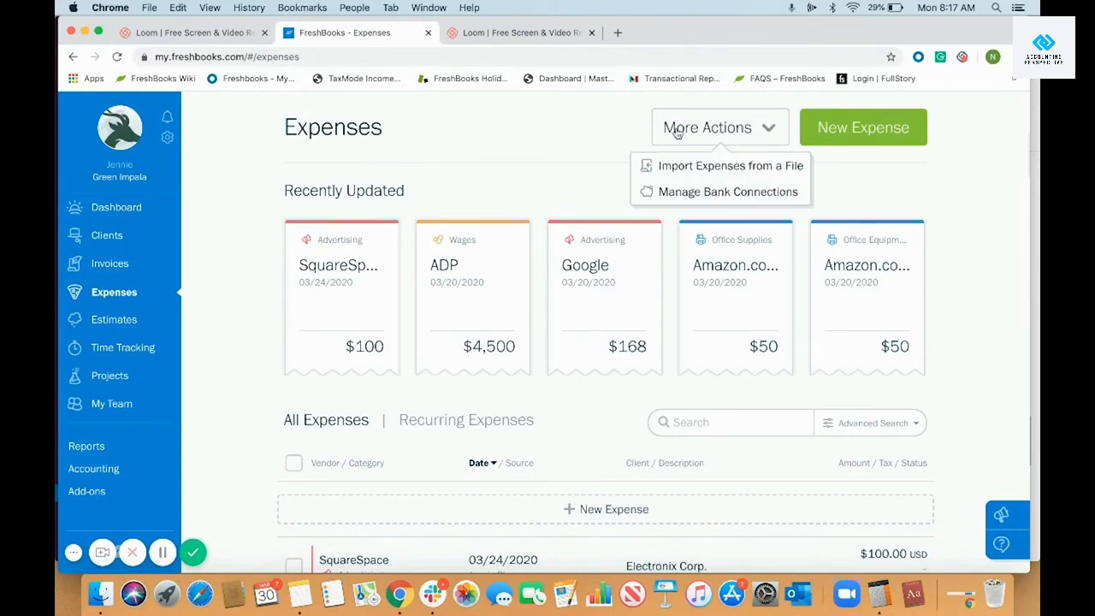
{"action": "left_click", "coordinate": [675, 195]}
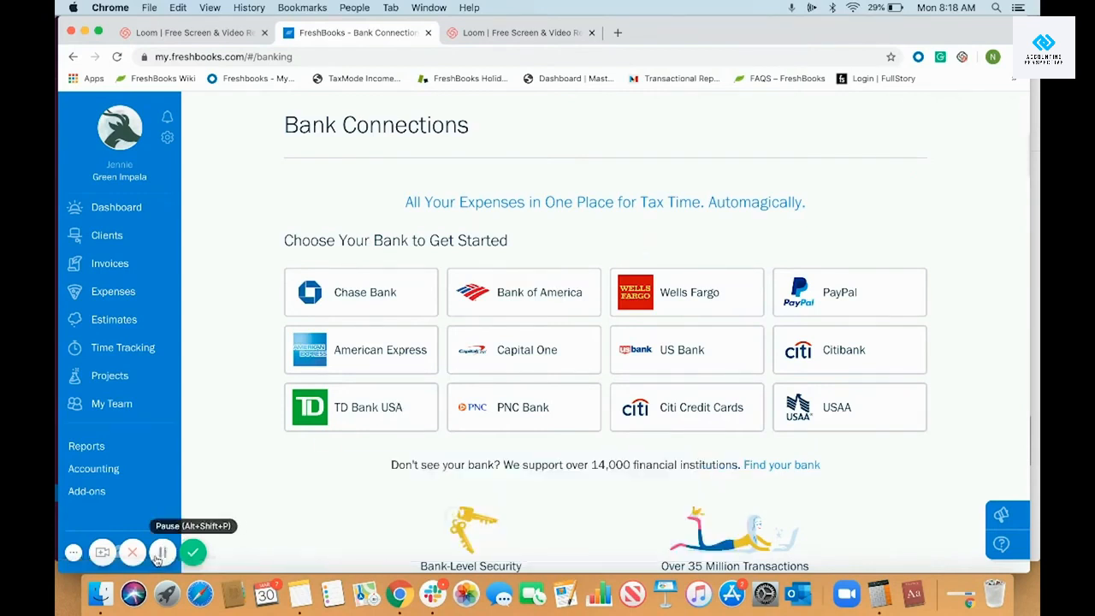
{"action": "left_click", "coordinate": [119, 293]}
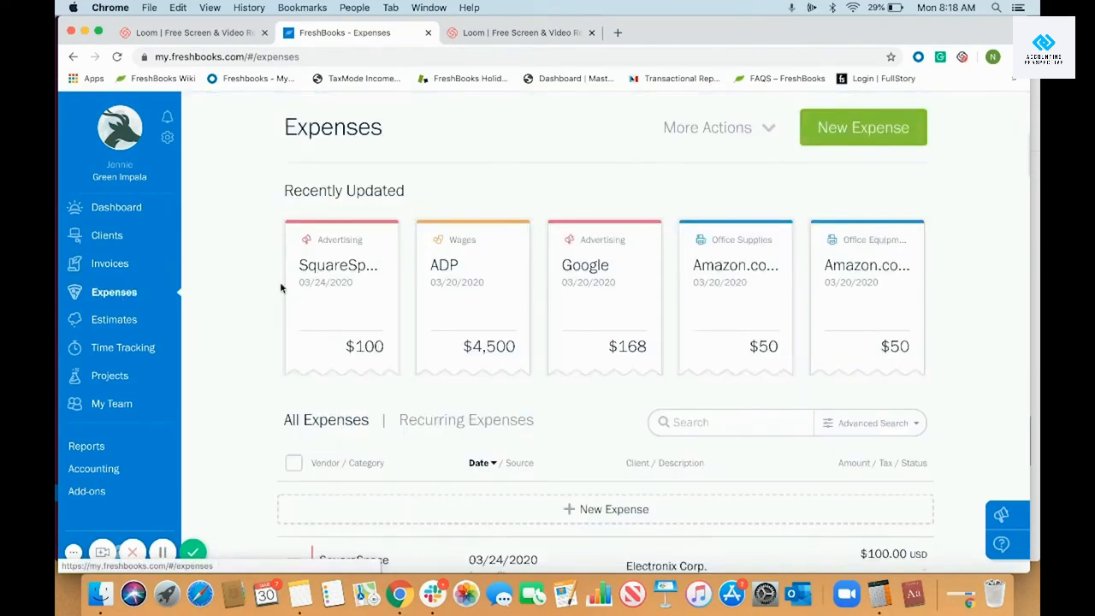
View the option for importing expenses from a .csv file and close it without choosing a file
{"action": "left_click", "coordinate": [719, 128]}
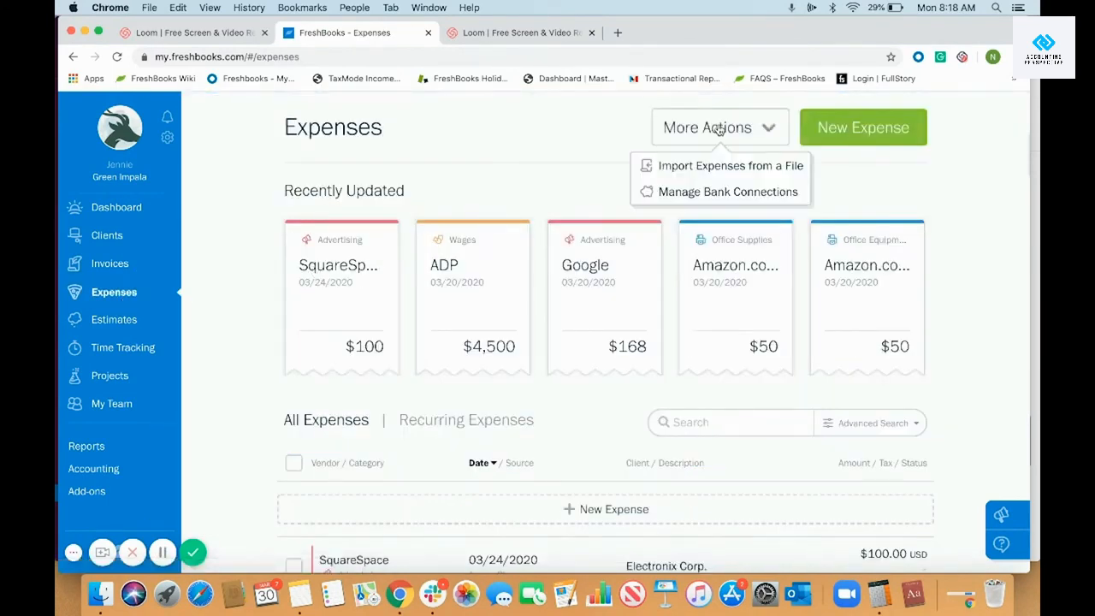
{"action": "left_click", "coordinate": [704, 166]}
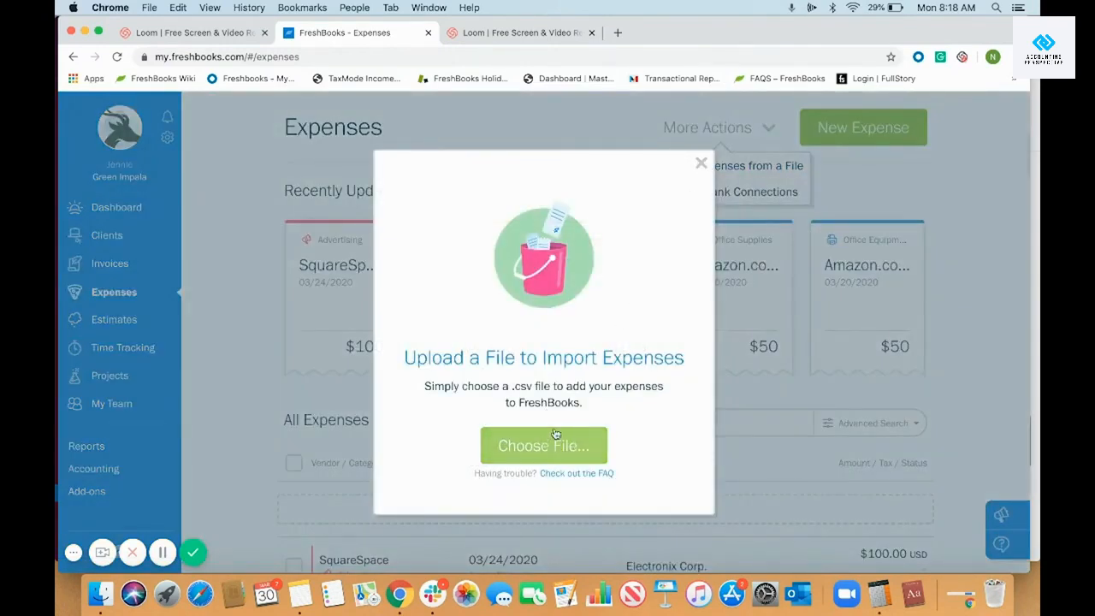
{"action": "left_click", "coordinate": [700, 164]}
Start a new expense and assign it the Repairs category within Car & Truck Expenses
{"action": "scroll", "coordinate": [828, 247], "scroll_direction": "down", "scroll_amount": 1}
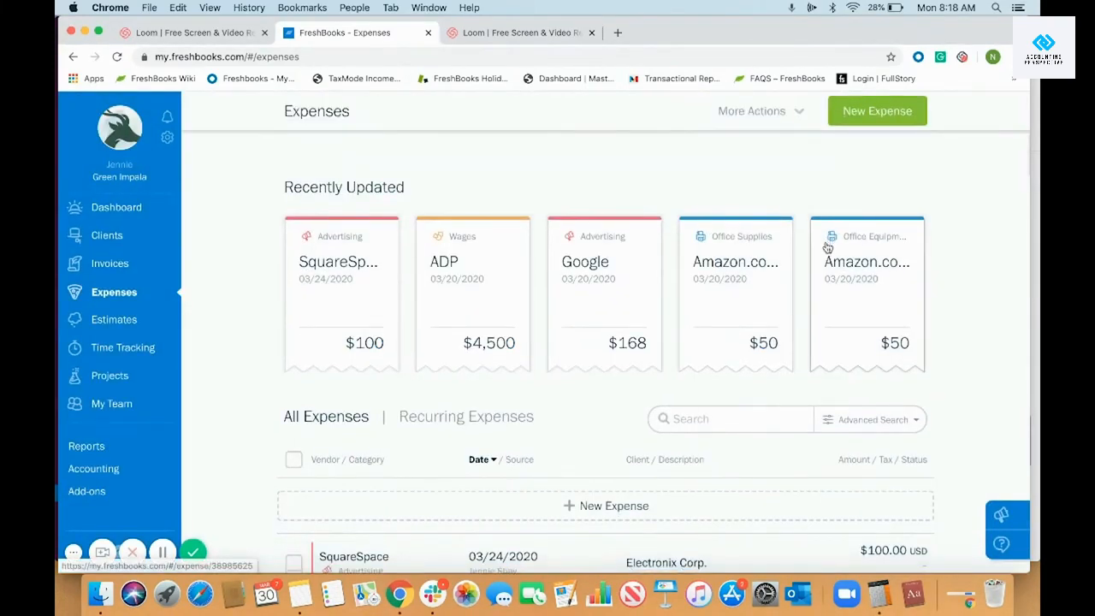
{"action": "scroll", "coordinate": [827, 247], "scroll_direction": "down", "scroll_amount": 5}
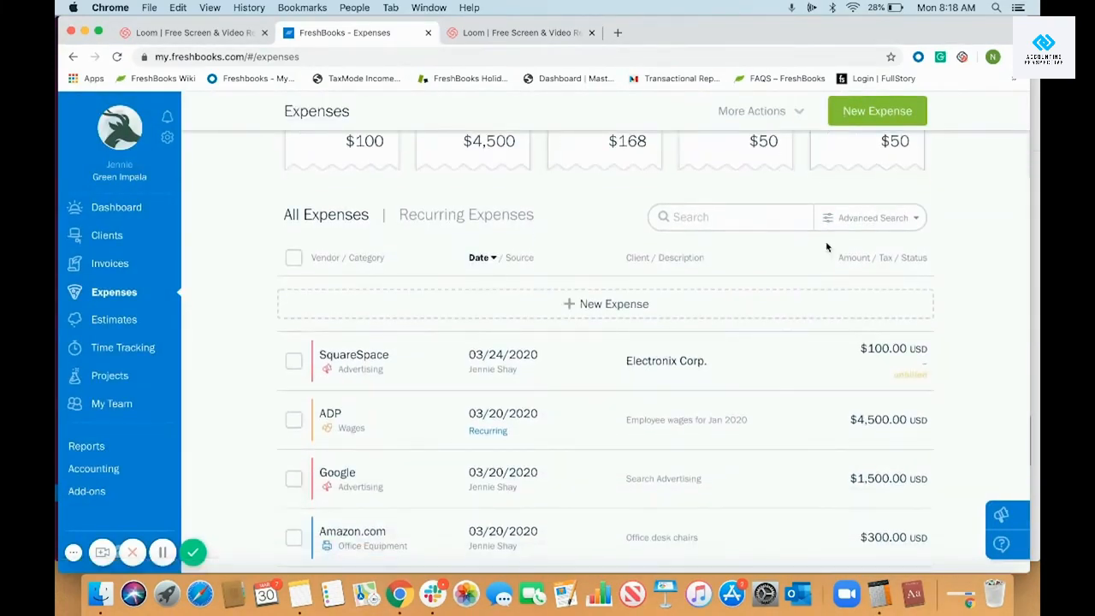
{"action": "left_click", "coordinate": [869, 115]}
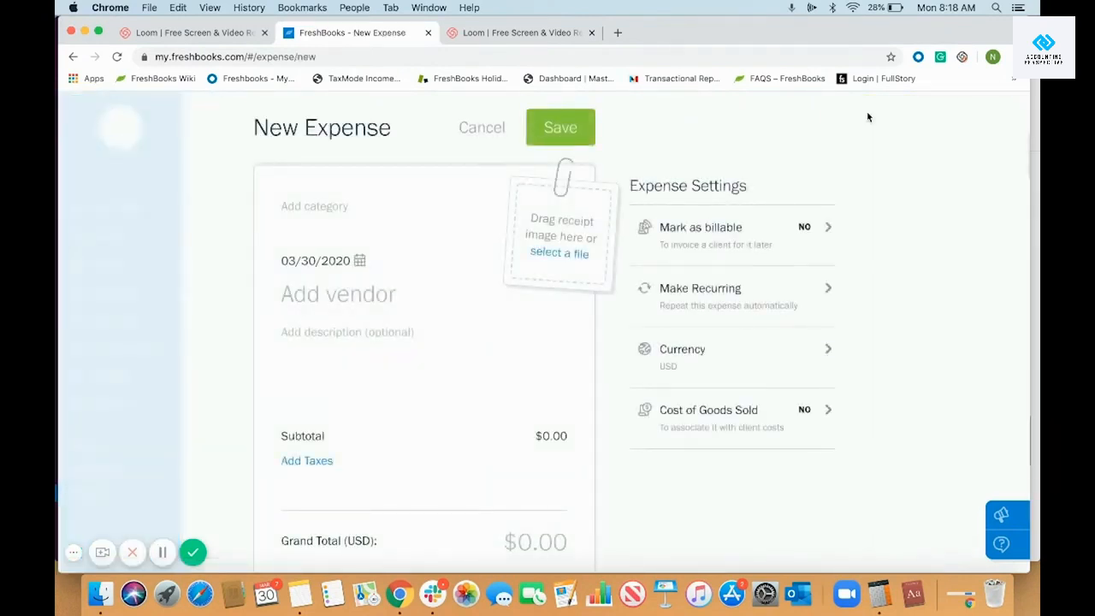
{"action": "left_click", "coordinate": [350, 211]}
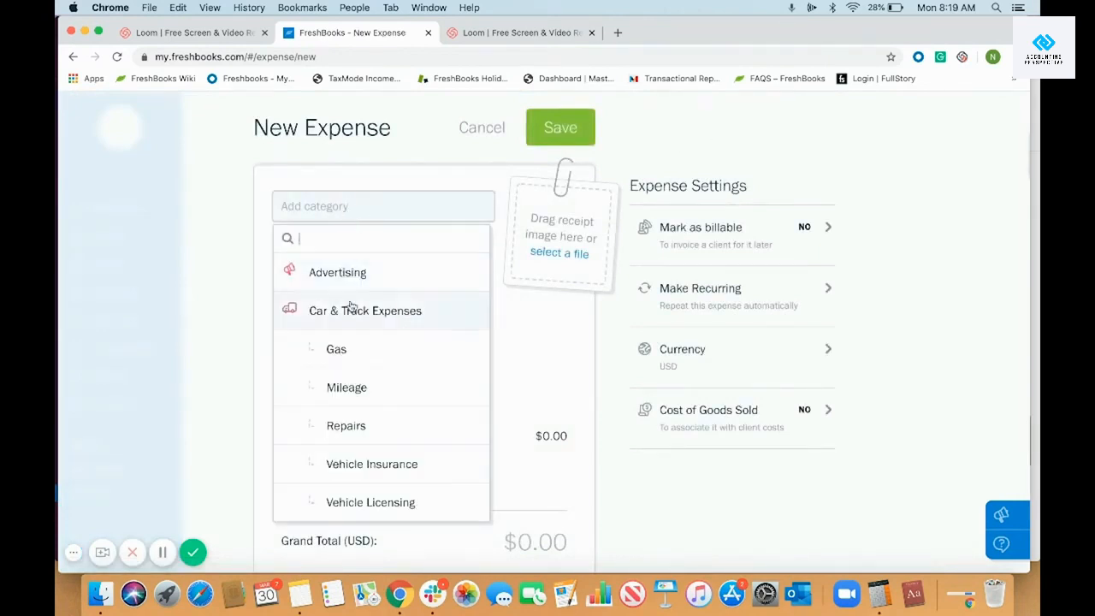
{"action": "scroll", "coordinate": [360, 442], "scroll_direction": "down", "scroll_amount": 10}
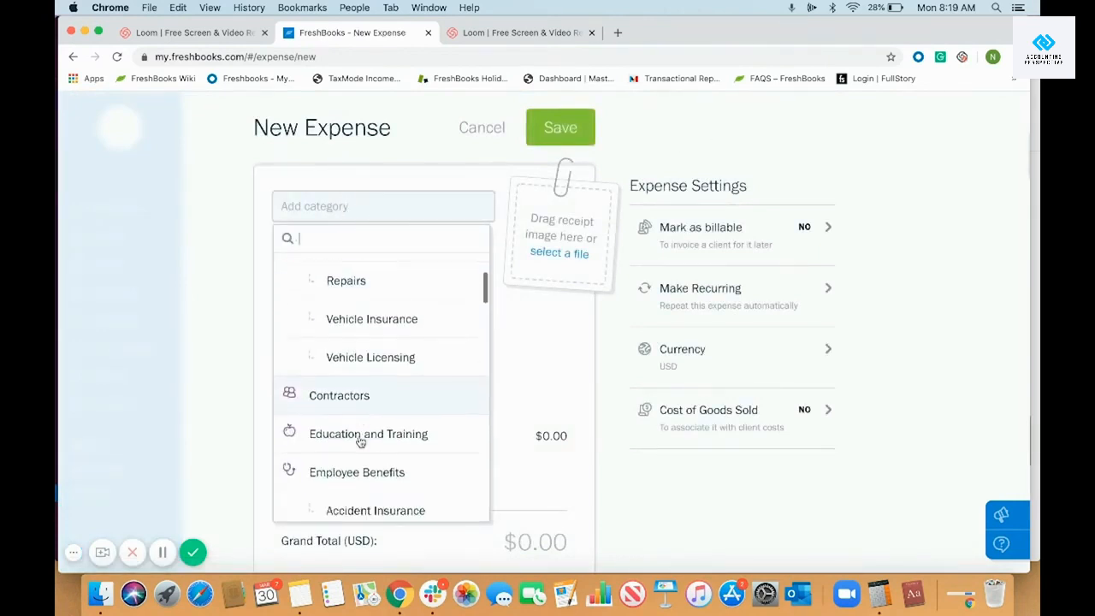
{"action": "scroll", "coordinate": [360, 442], "scroll_direction": "down", "scroll_amount": 5}
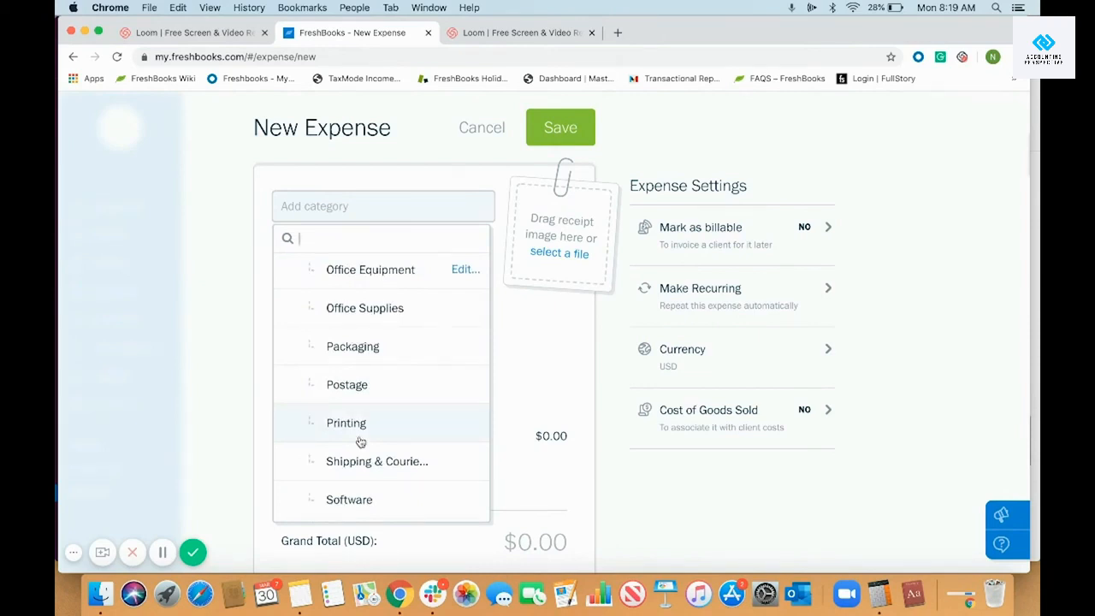
{"action": "left_click", "coordinate": [202, 305]}
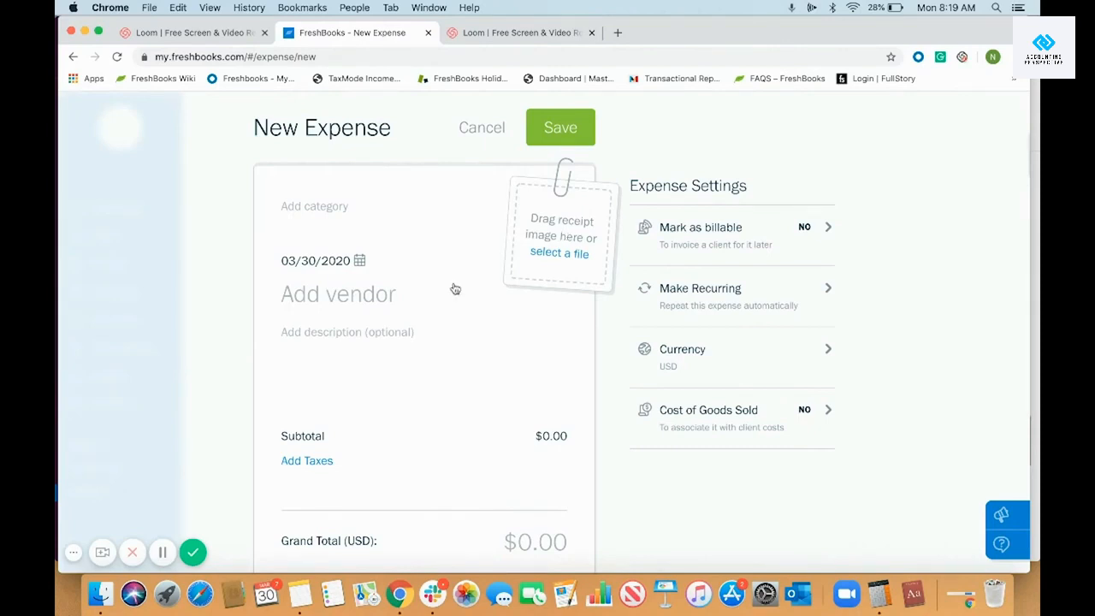
{"action": "left_click", "coordinate": [382, 296]}
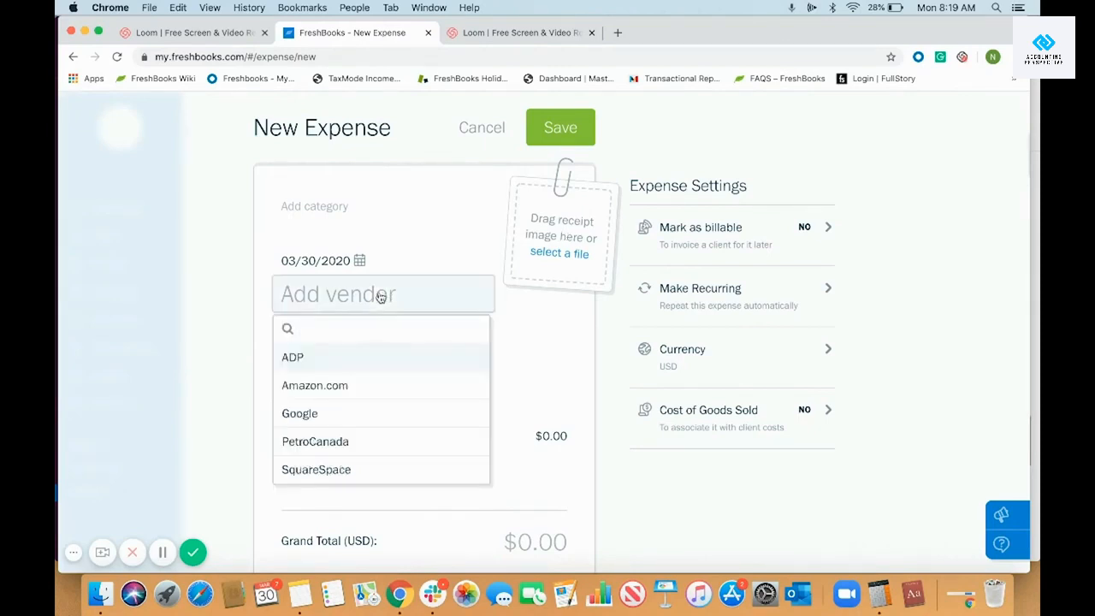
{"action": "left_click", "coordinate": [343, 208]}
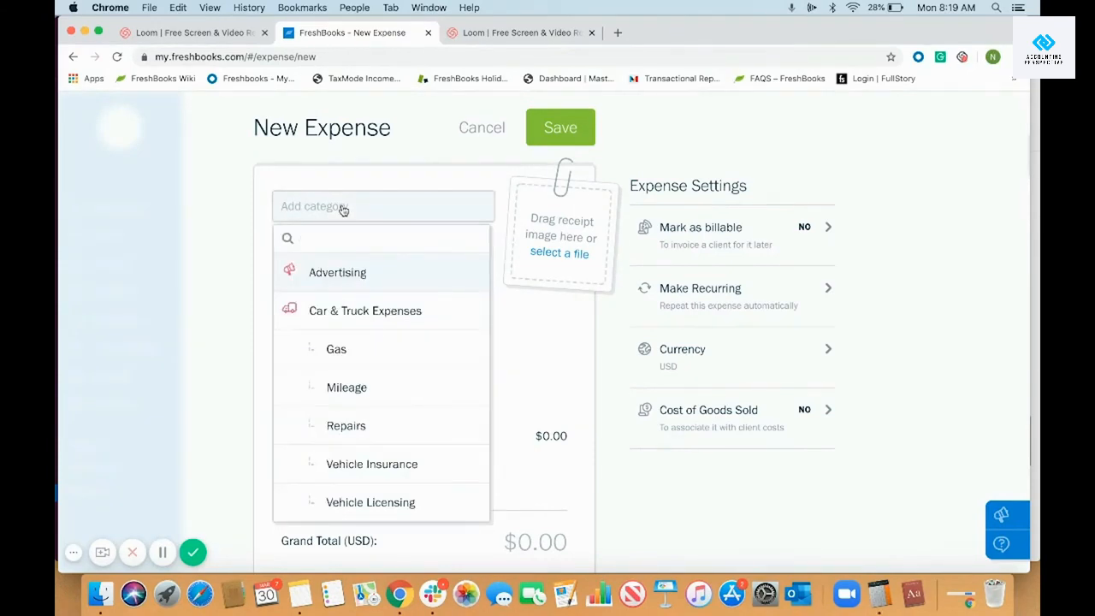
{"action": "scroll", "coordinate": [383, 394], "scroll_direction": "down", "scroll_amount": 1}
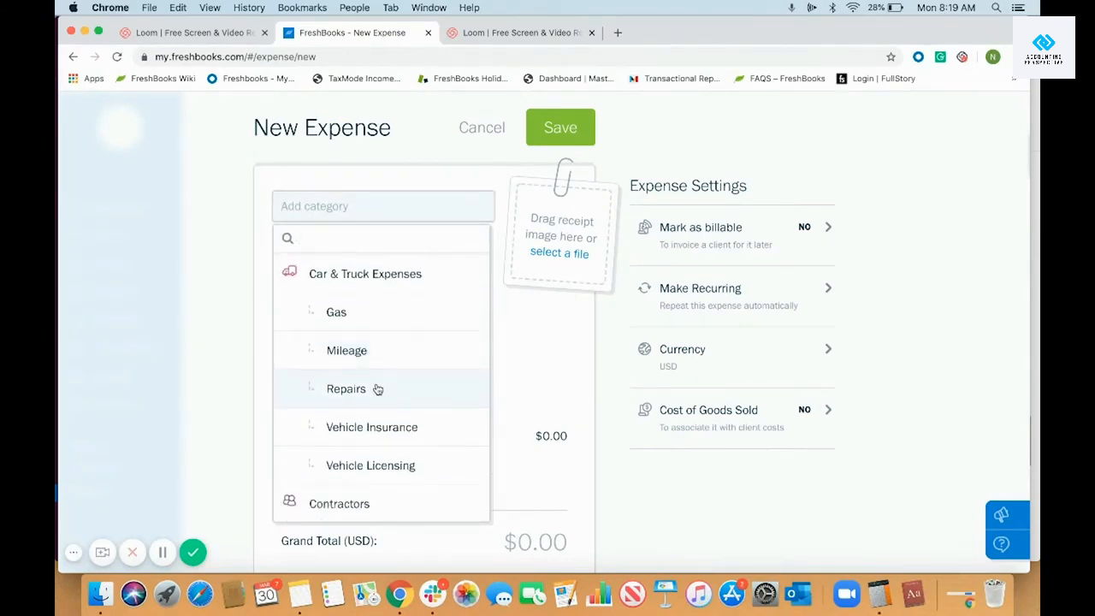
{"action": "left_click", "coordinate": [378, 389]}
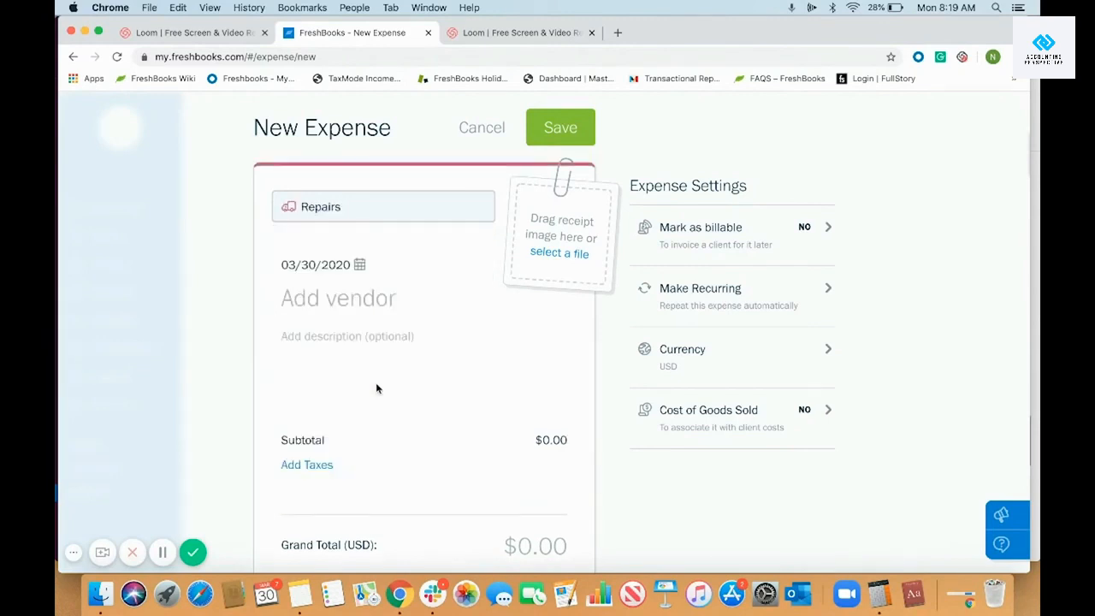
Create Mr Lube as the vendor of the new expense
{"action": "left_click", "coordinate": [376, 309]}
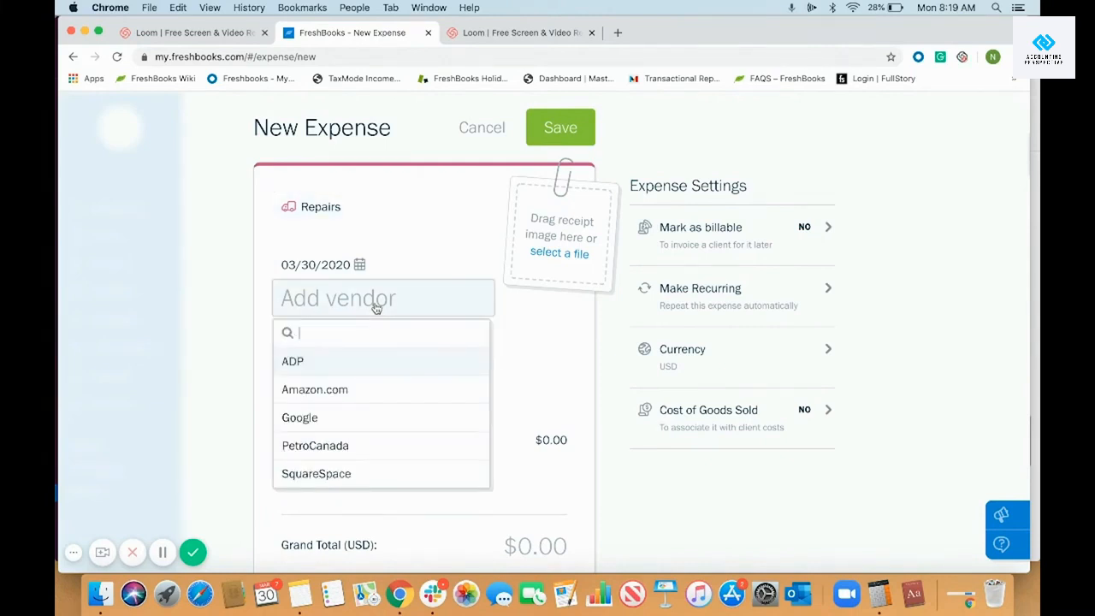
{"action": "type", "text": "Mr Lube"}
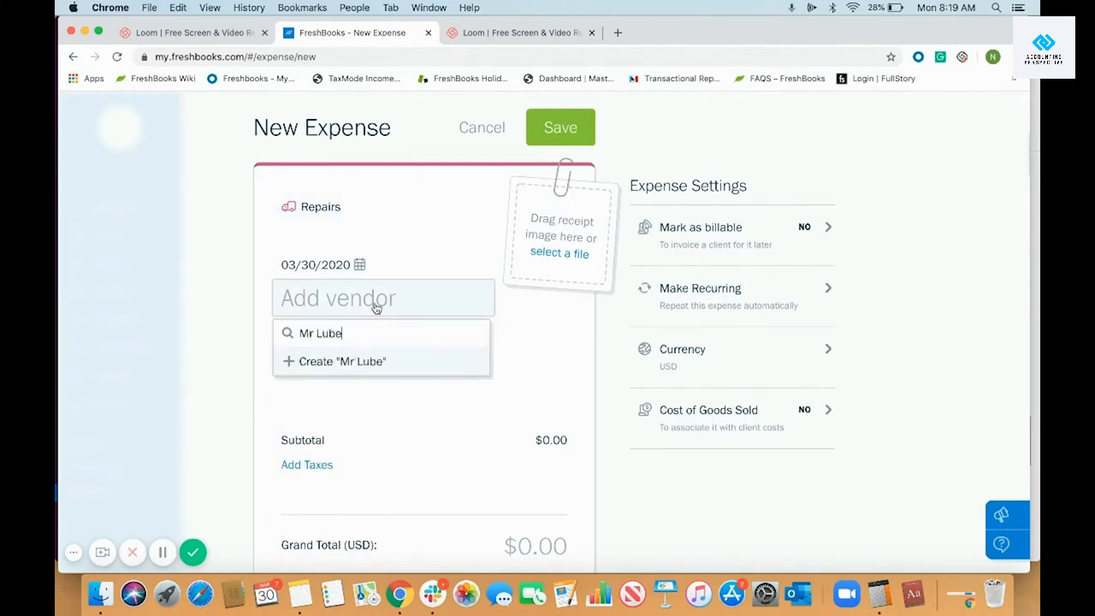
{"action": "left_click", "coordinate": [344, 363]}
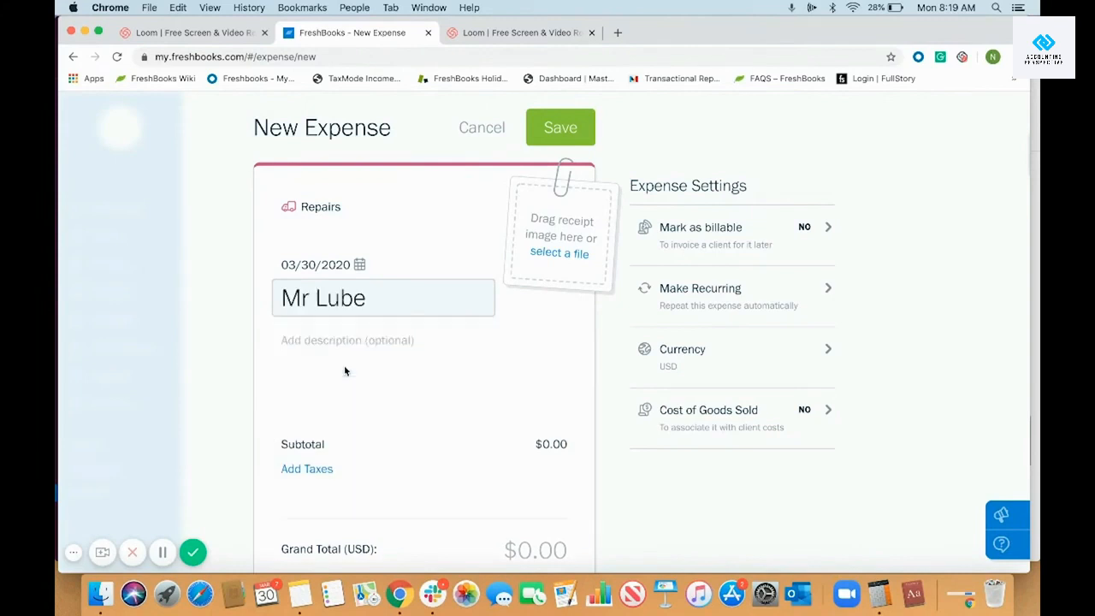
Attach the Mr Lube receipt file 19110620484425.pdf from the computer to the new expense
{"action": "left_click", "coordinate": [543, 255]}
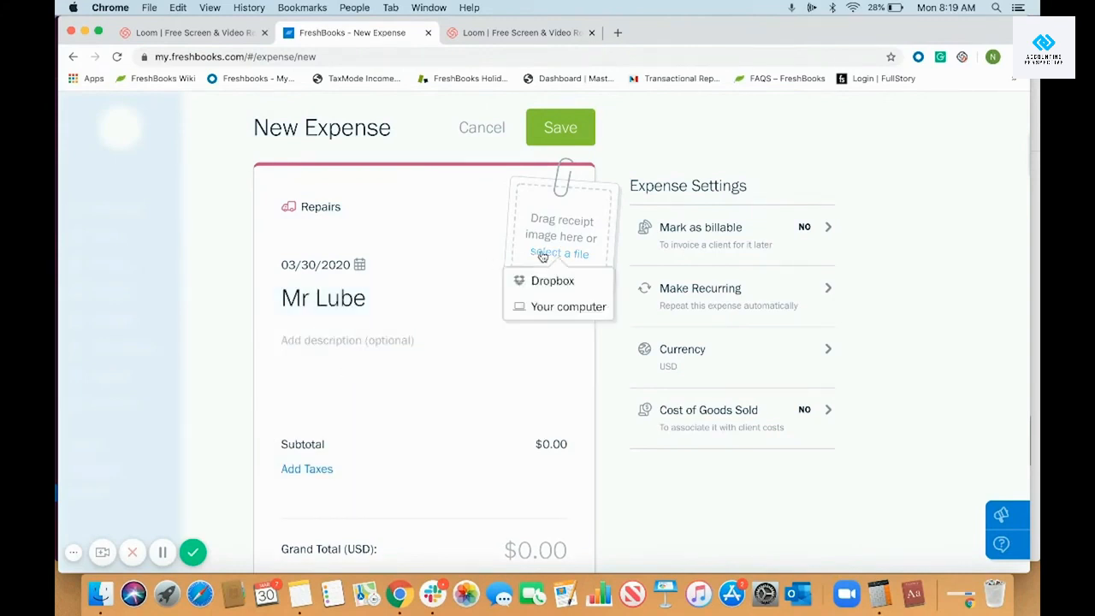
{"action": "left_click", "coordinate": [544, 305]}
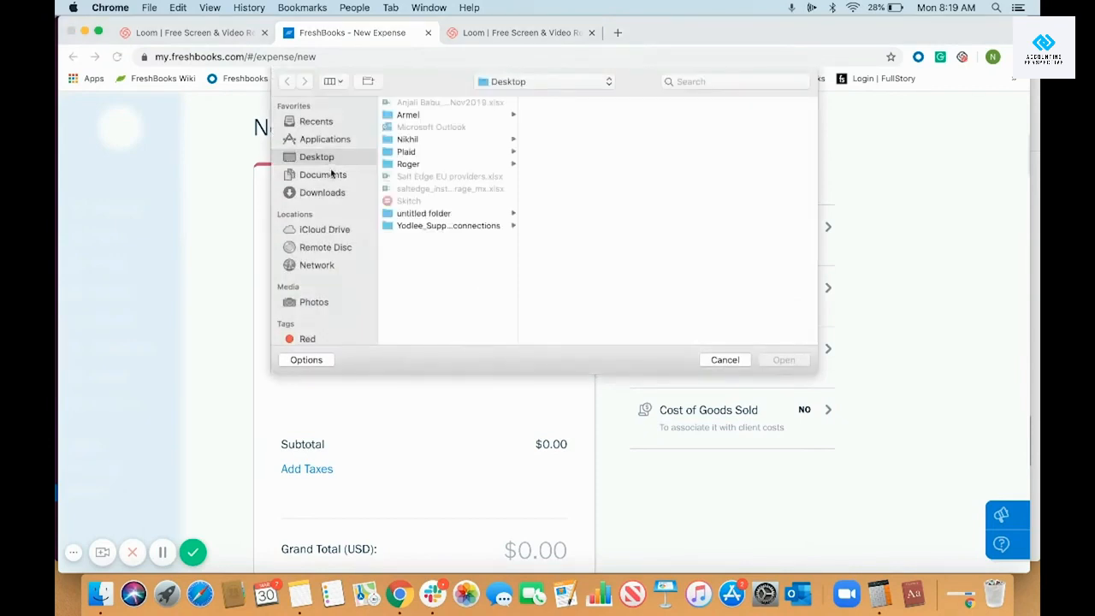
{"action": "left_click", "coordinate": [413, 164]}
{"action": "left_click", "coordinate": [567, 103]}
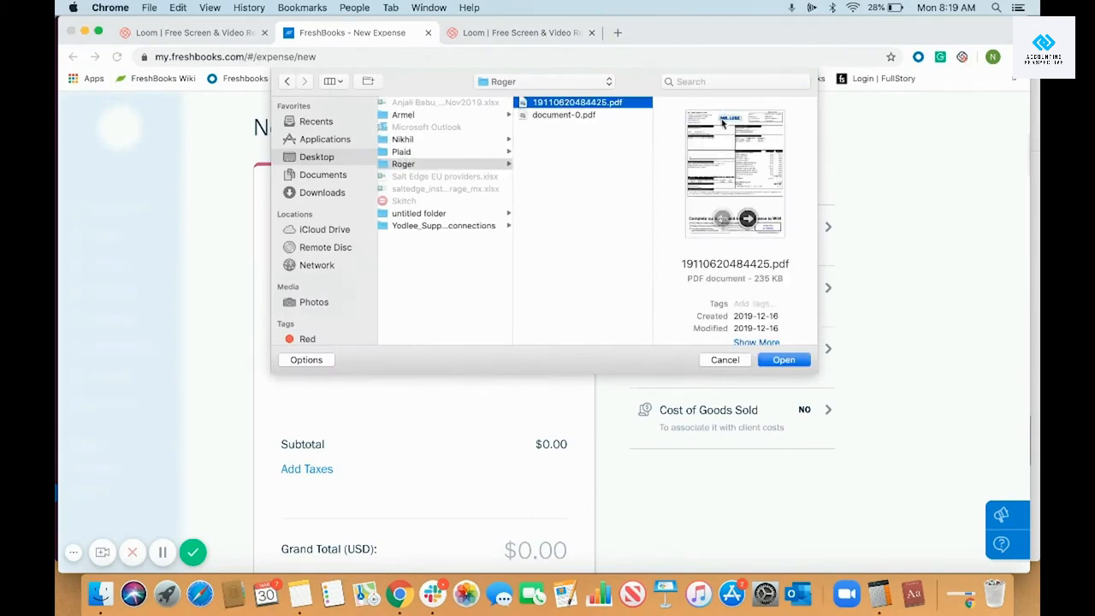
{"action": "left_click", "coordinate": [792, 363]}
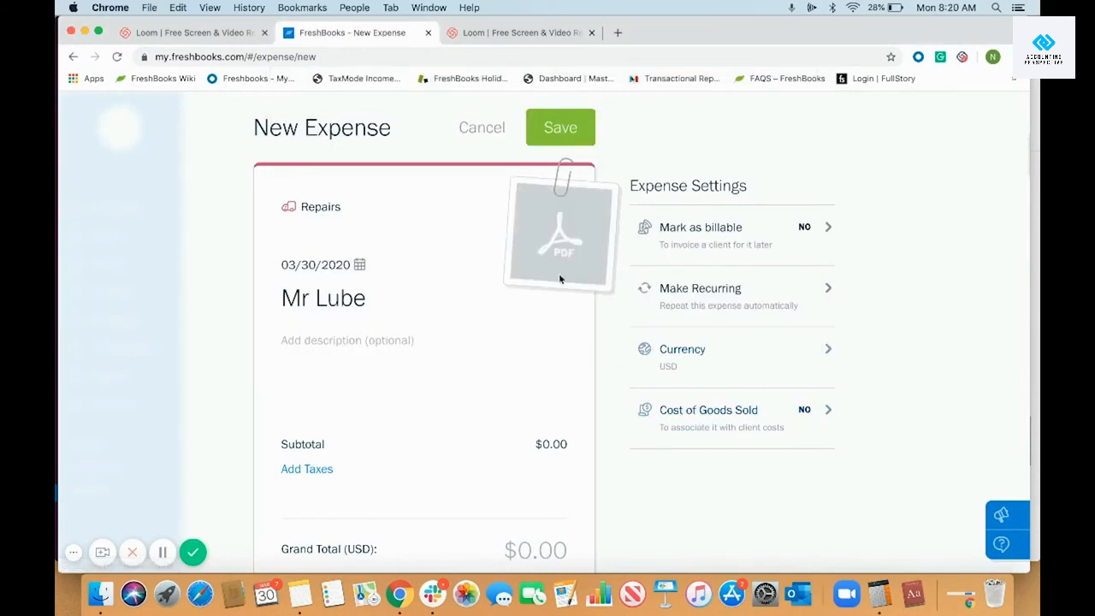
Set the grand total of the Mr Lube expense to $110.00 USD
{"action": "scroll", "coordinate": [542, 510], "scroll_direction": "down", "scroll_amount": 1}
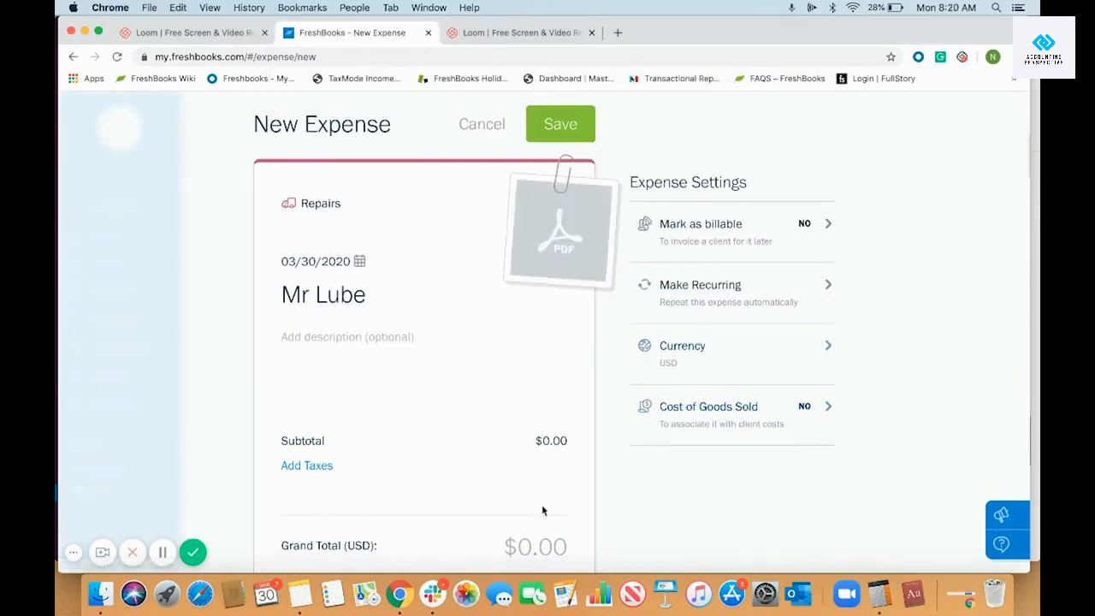
{"action": "scroll", "coordinate": [542, 511], "scroll_direction": "down", "scroll_amount": 2}
{"action": "type", "text": "110"}
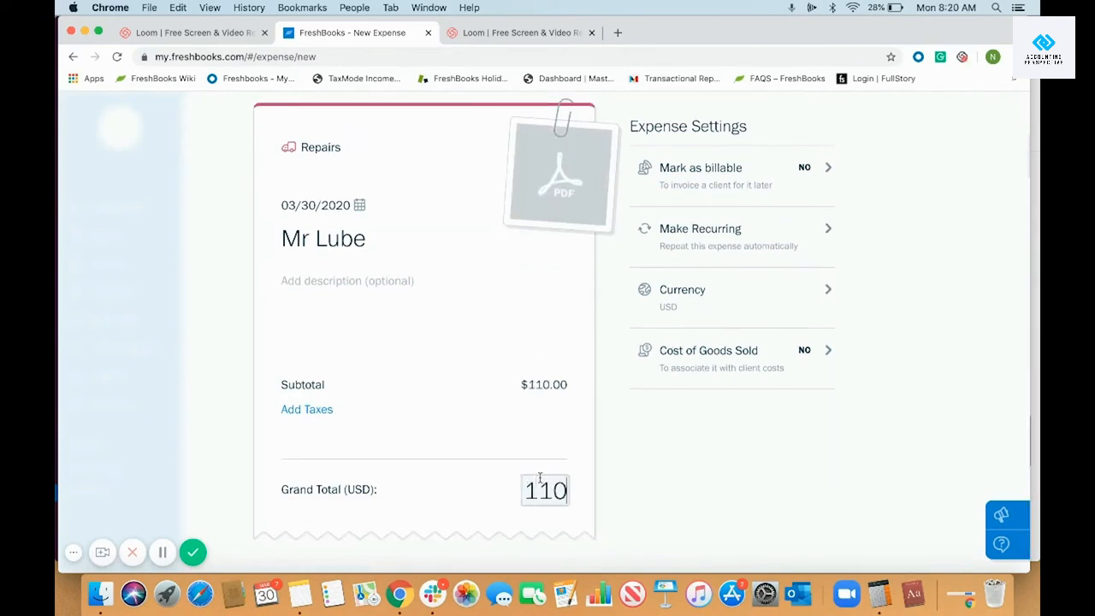
{"action": "key", "text": "Tab"}
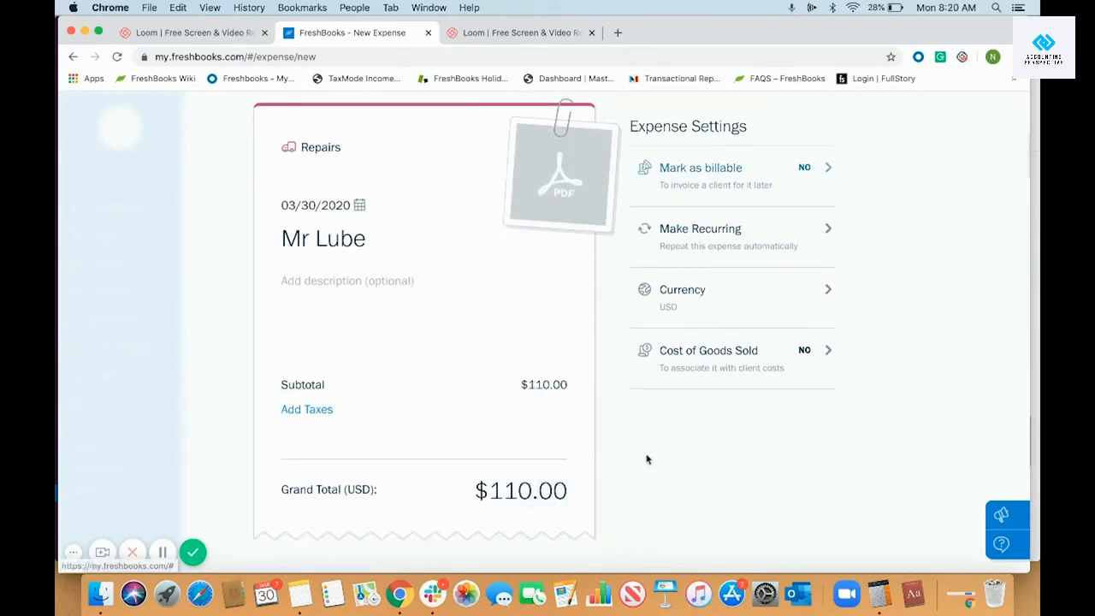
Apply the 5% GST3 tax to the Mr Lube expense
{"action": "left_click", "coordinate": [311, 412]}
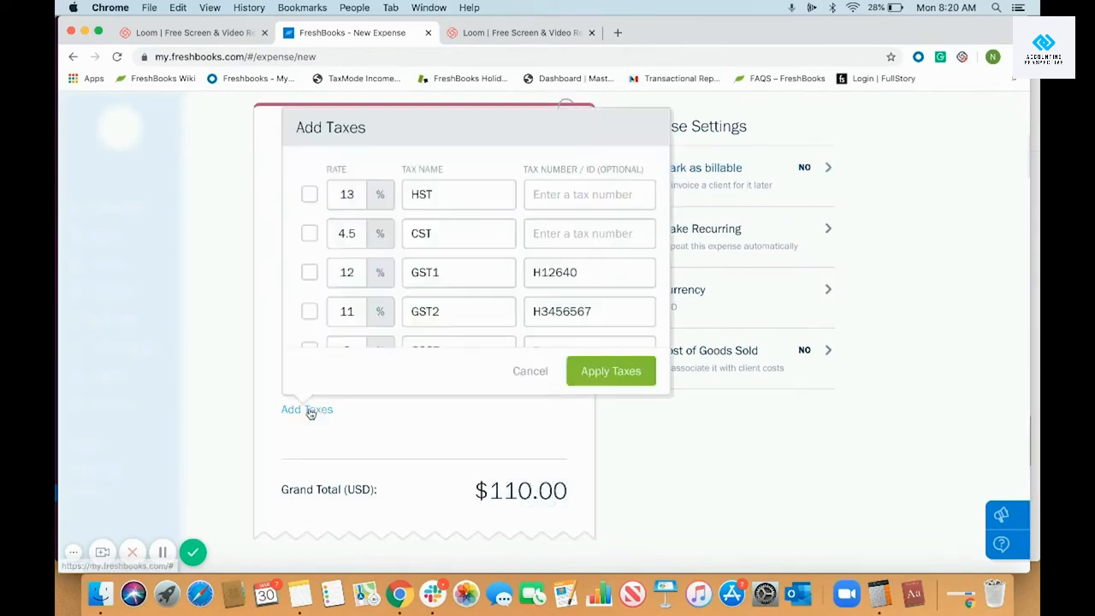
{"action": "scroll", "coordinate": [325, 282], "scroll_direction": "down", "scroll_amount": 4}
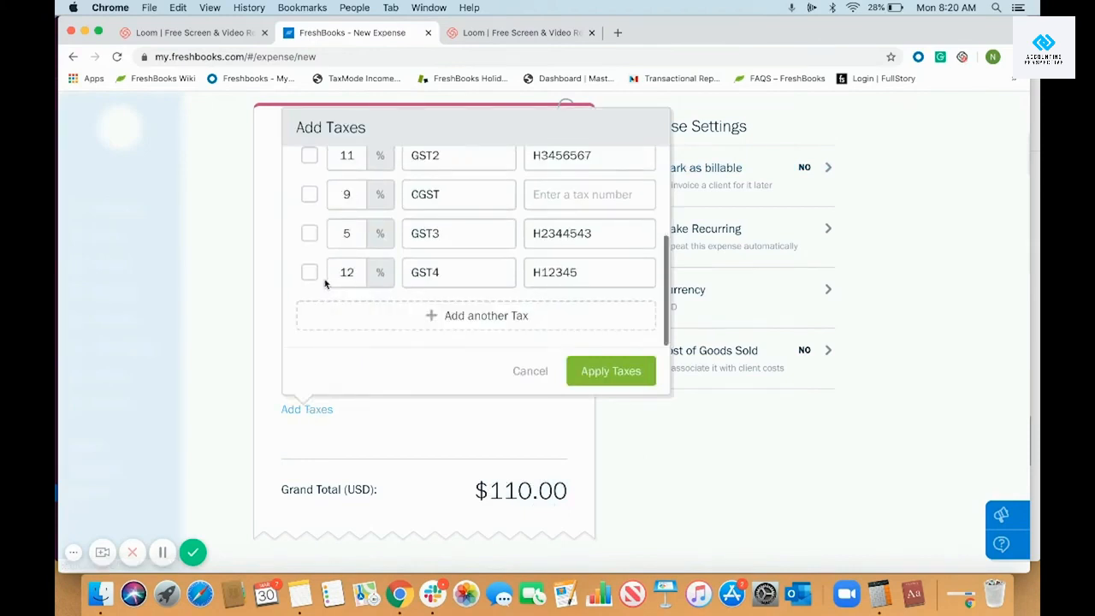
{"action": "left_click", "coordinate": [310, 233]}
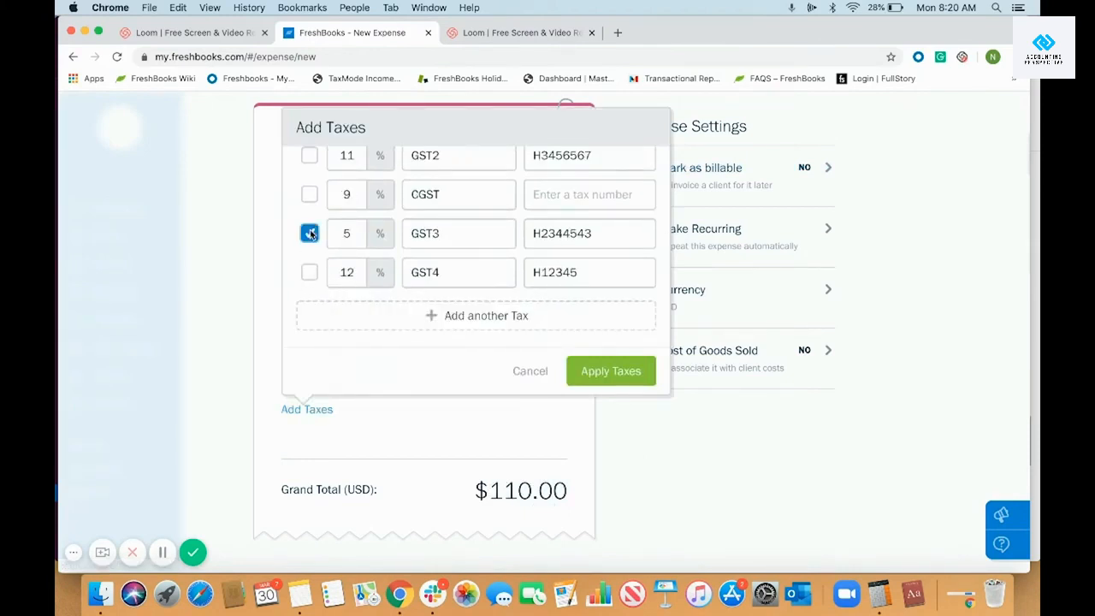
{"action": "left_click", "coordinate": [617, 374]}
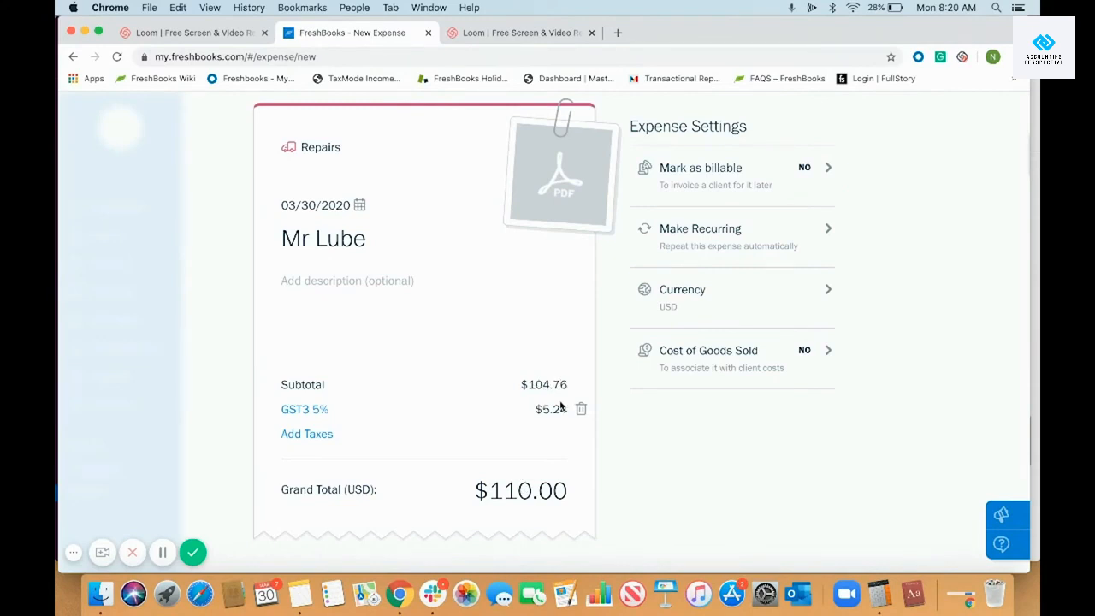
Discard the new Mr Lube expense without saving and look through the list of existing expenses
{"action": "scroll", "coordinate": [560, 407], "scroll_direction": "up", "scroll_amount": 2}
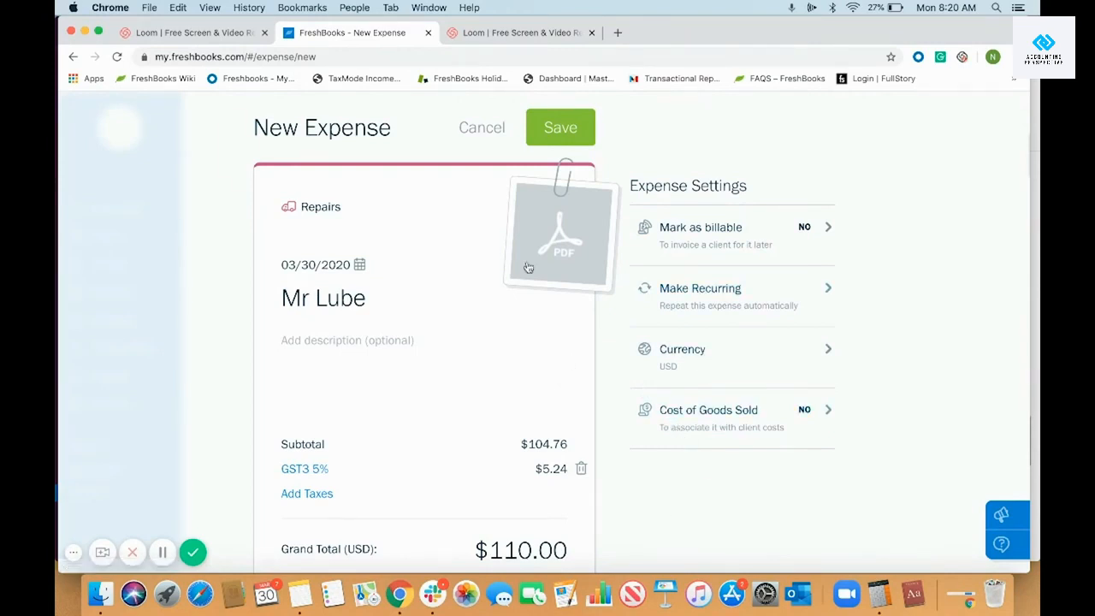
{"action": "left_click", "coordinate": [480, 134]}
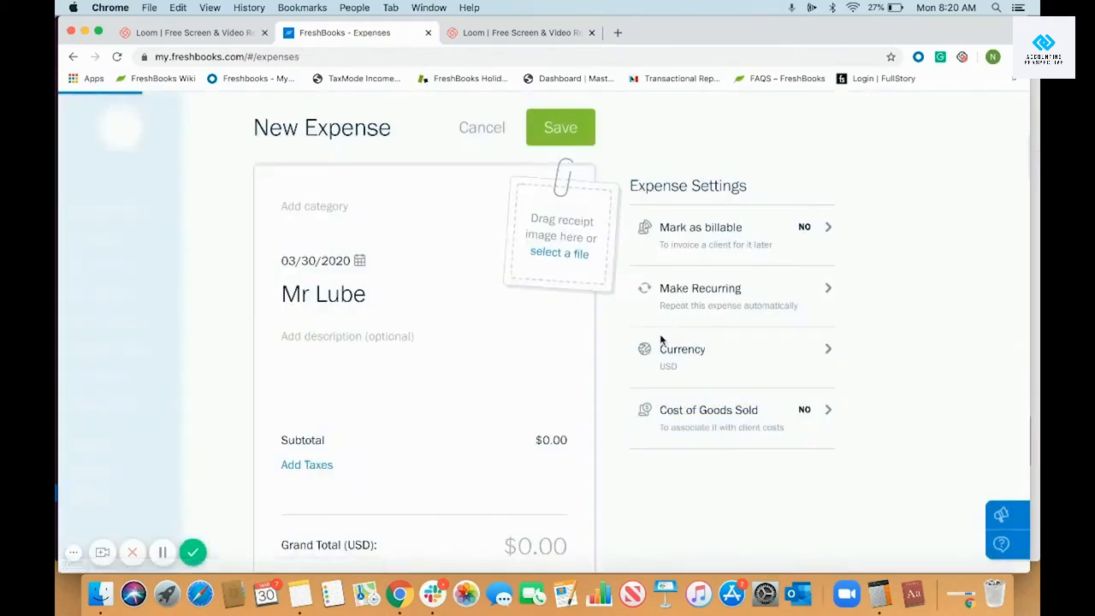
{"action": "scroll", "coordinate": [633, 390], "scroll_direction": "down", "scroll_amount": 5}
{"action": "scroll", "coordinate": [630, 395], "scroll_direction": "down", "scroll_amount": 10}
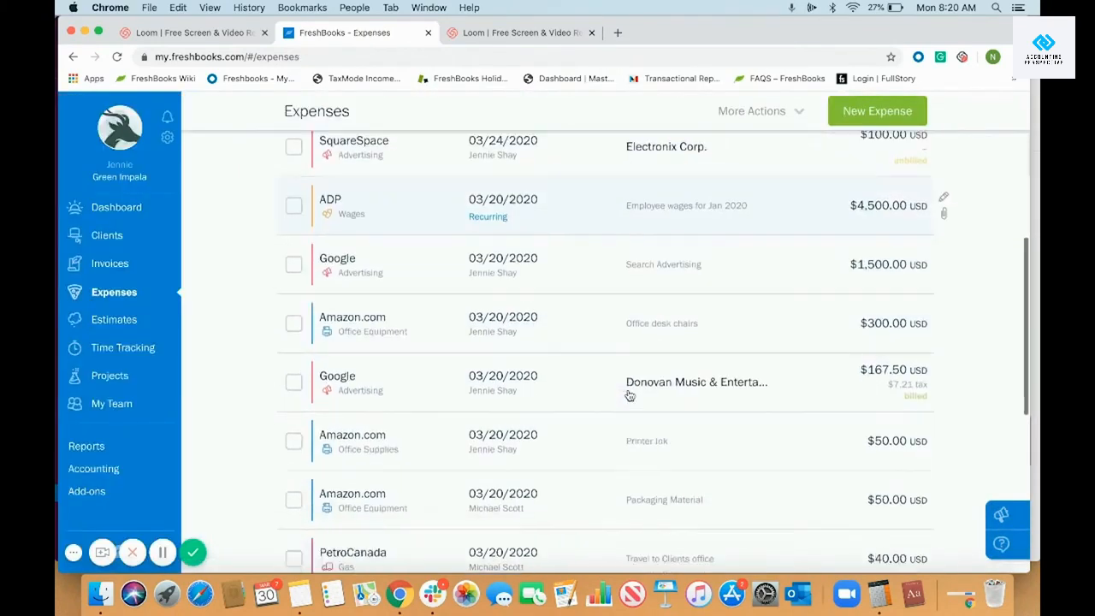
{"action": "scroll", "coordinate": [623, 496], "scroll_direction": "up", "scroll_amount": 15}
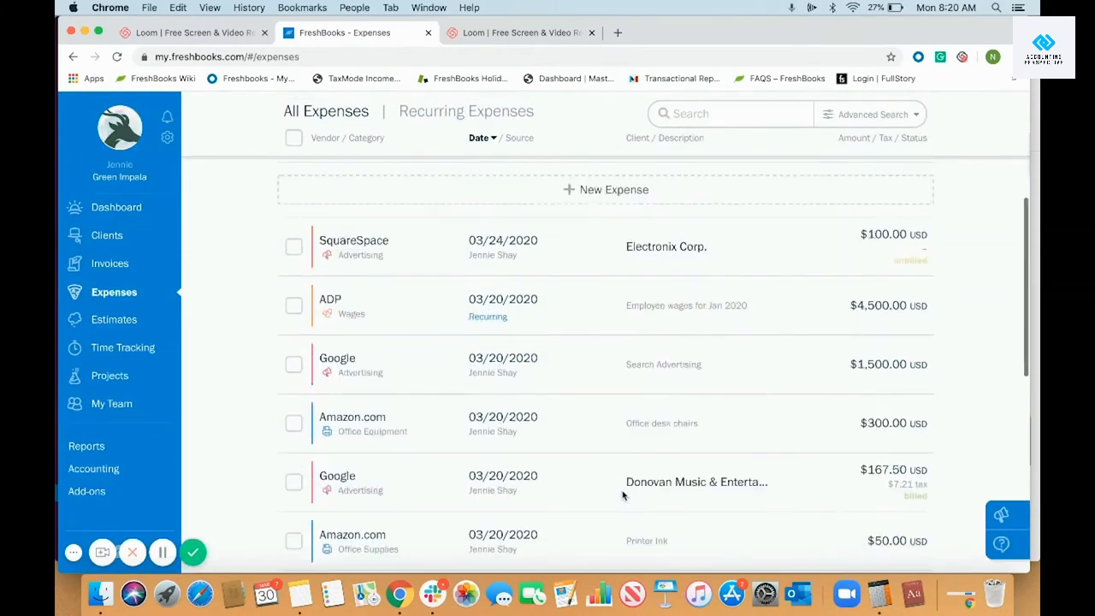